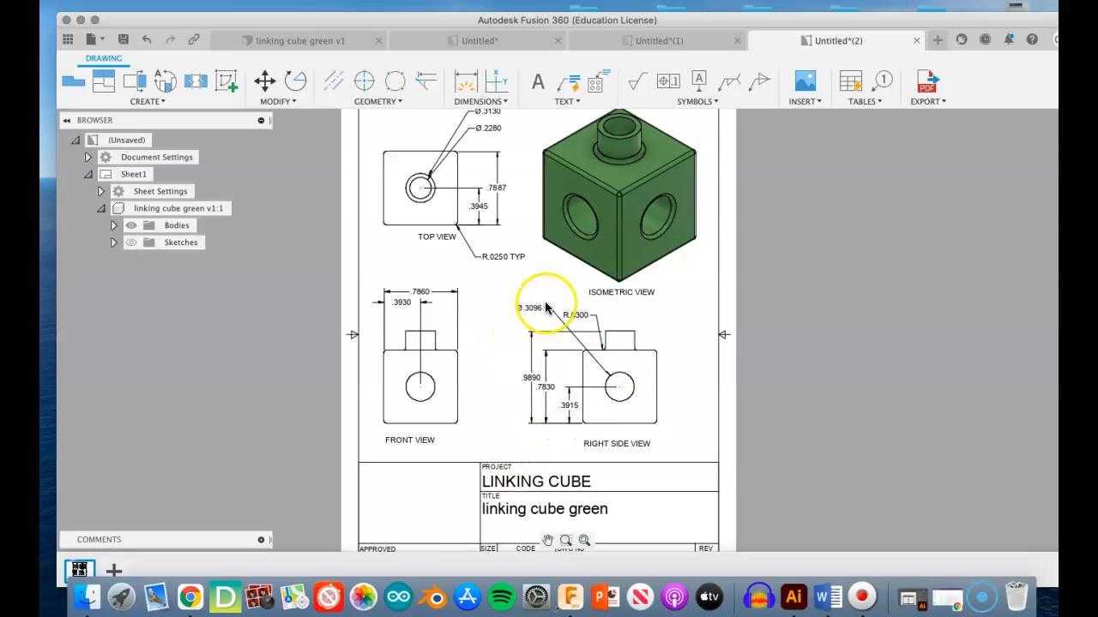
- Compare the fully dimensioned example drawing with the undimensioned portrait and landscape linking cube drawings
{"action": "scroll", "coordinate": [504, 291], "scroll_direction": "up", "scroll_amount": 5}
{"action": "scroll", "coordinate": [504, 294], "scroll_direction": "down", "scroll_amount": 7}
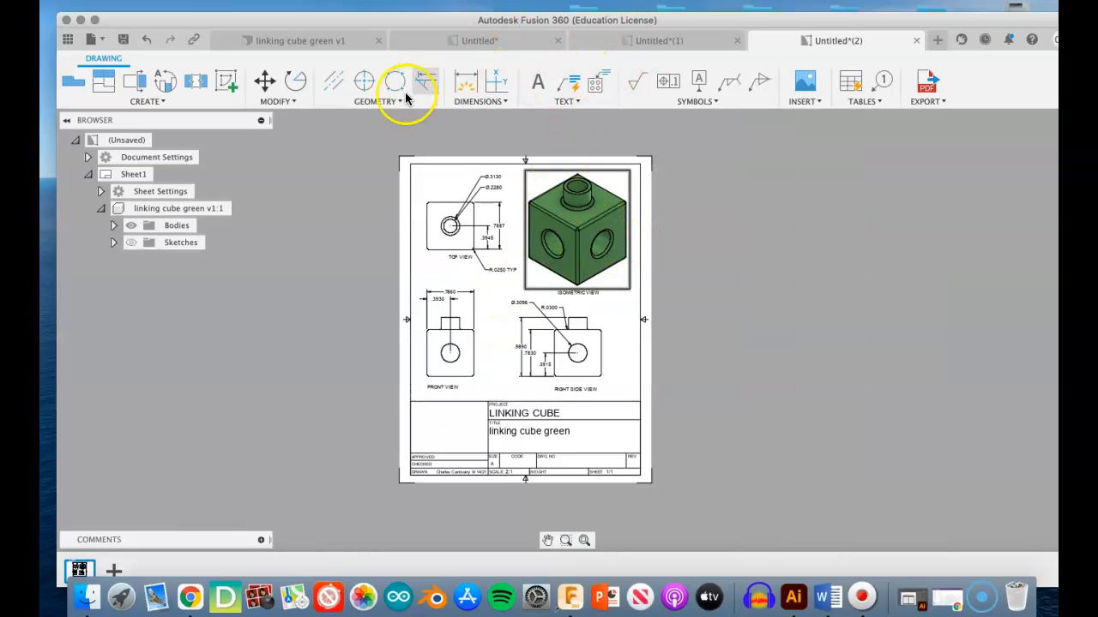
{"action": "left_click", "coordinate": [632, 39]}
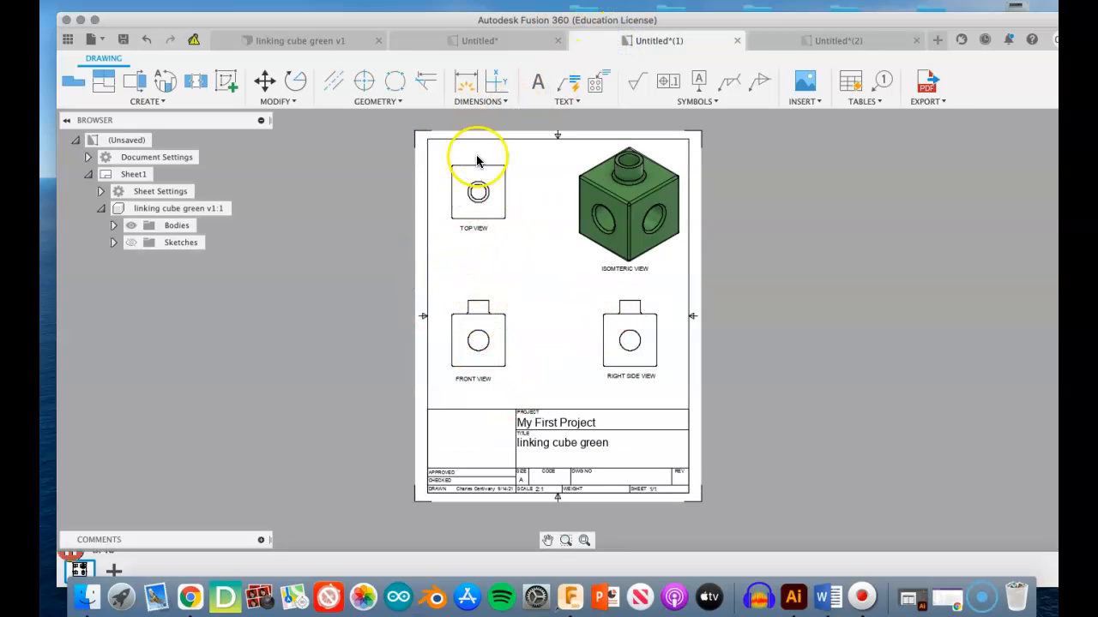
{"action": "left_click", "coordinate": [502, 42]}
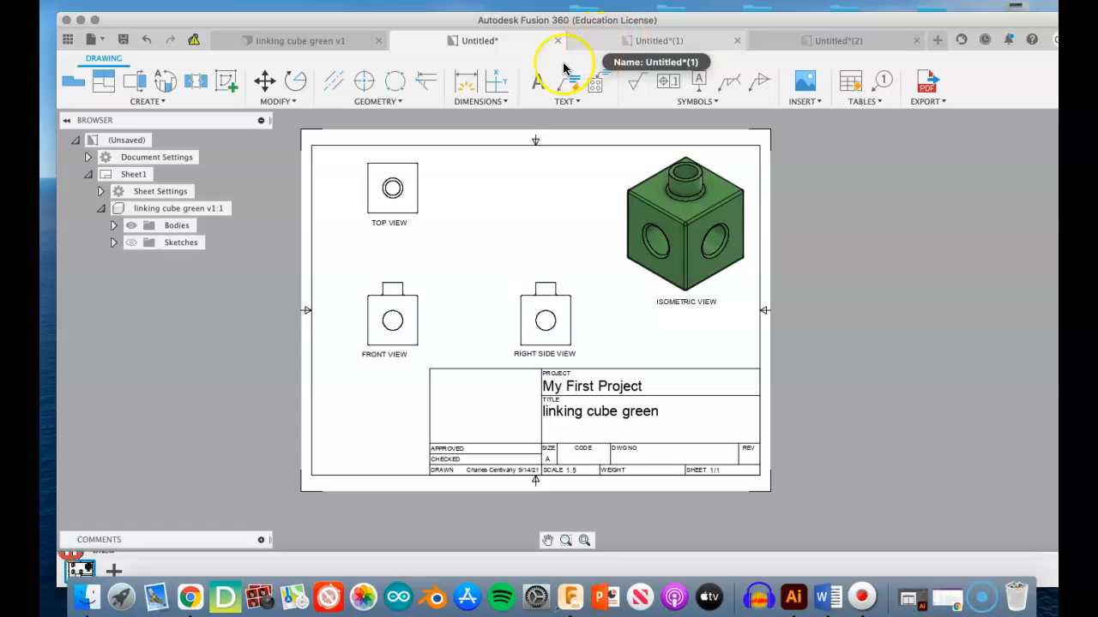
{"action": "left_click", "coordinate": [602, 43]}
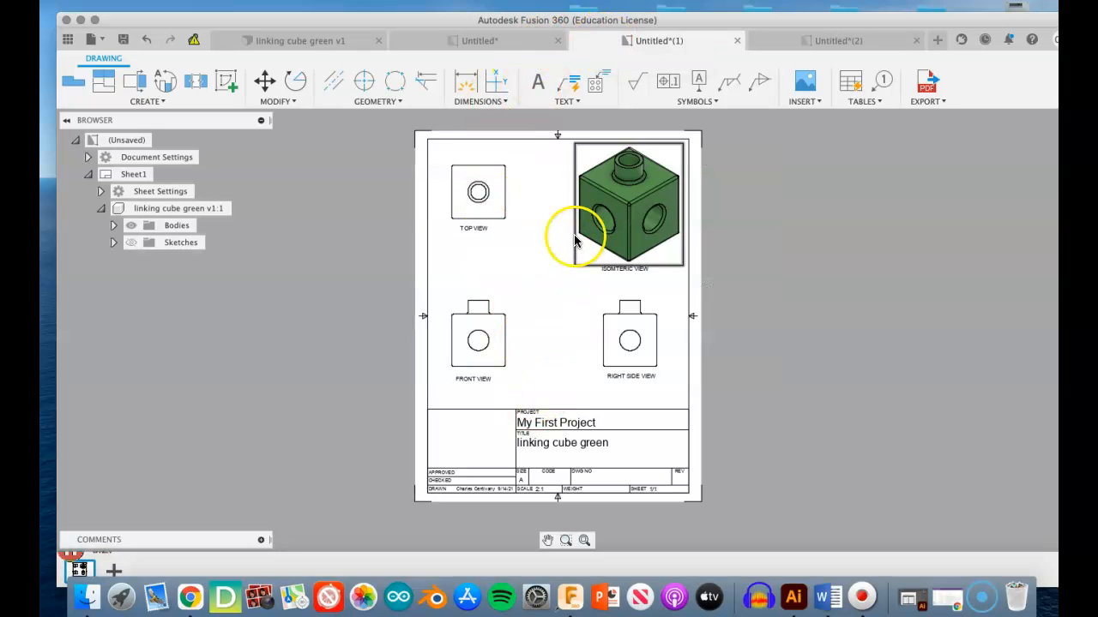
- Return to the landscape drawing and move the front view slightly up, away from its label
{"action": "left_click", "coordinate": [508, 38]}
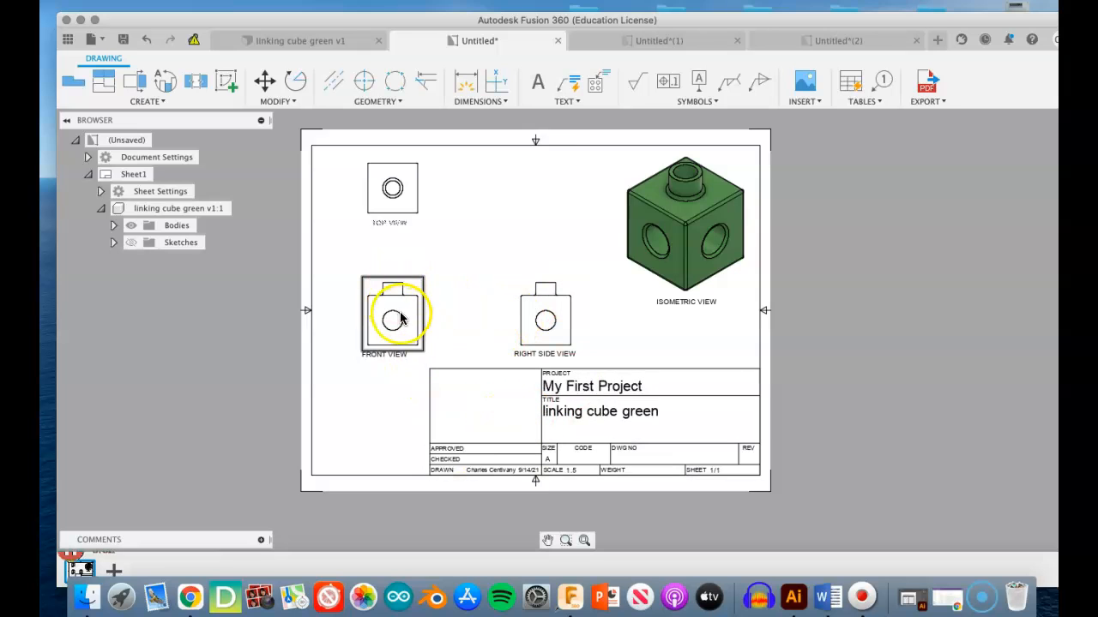
{"action": "left_click_drag", "start_coordinate": [423, 391], "coordinate": [403, 307]}
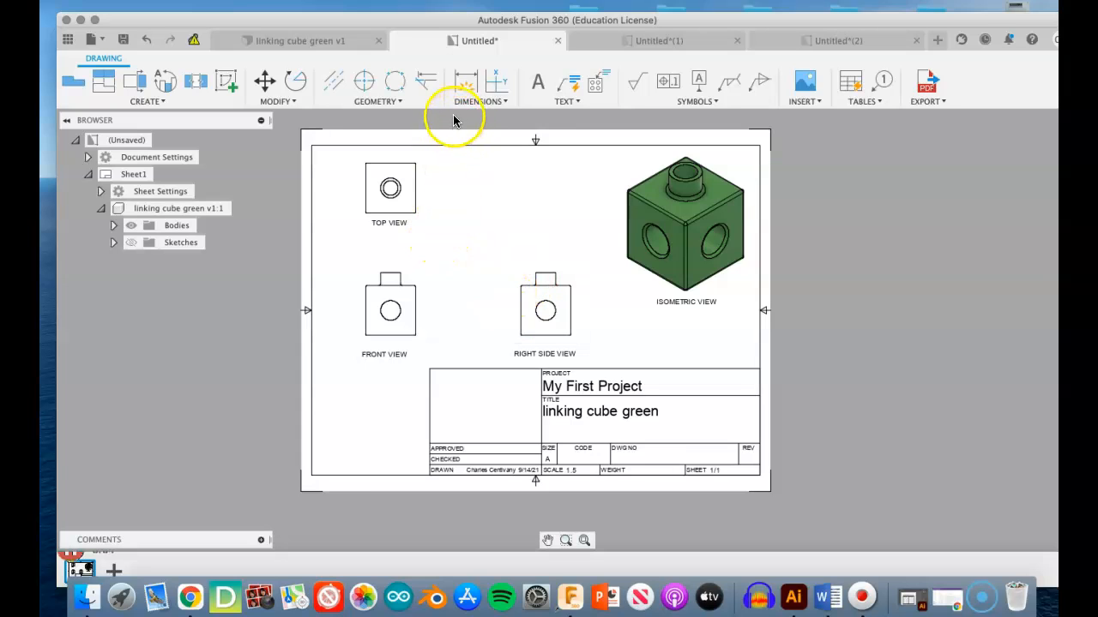
- Dimension the overall vertical size of the square in the top view, placing the dimension to its right
{"action": "scroll", "coordinate": [396, 185], "scroll_direction": "up", "scroll_amount": 5}
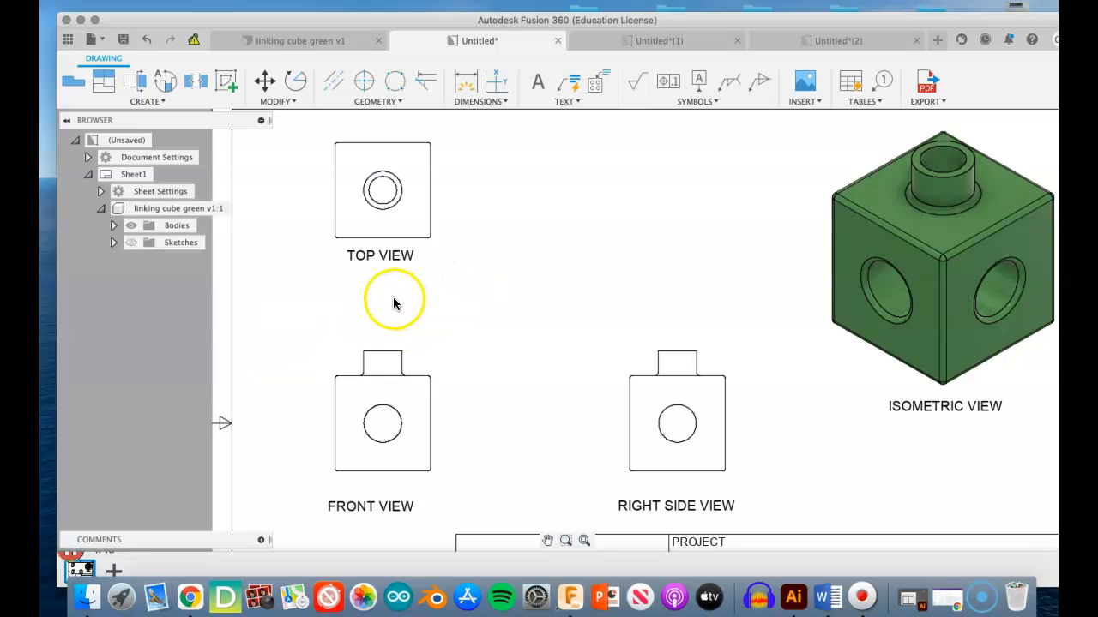
{"action": "left_click", "coordinate": [460, 85]}
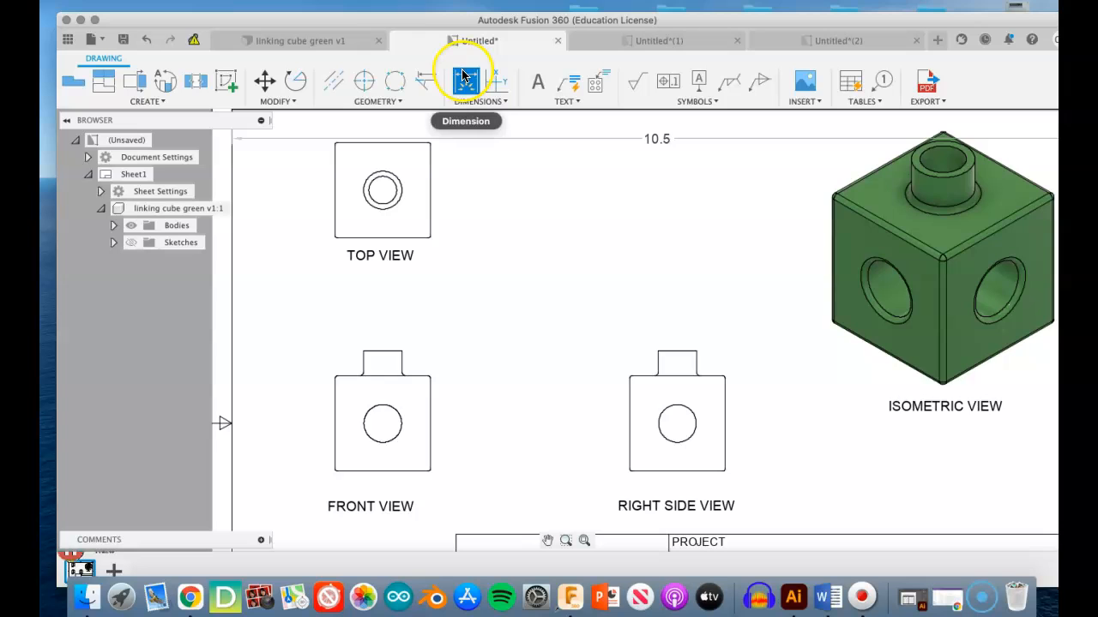
{"action": "left_click", "coordinate": [404, 142]}
{"action": "left_click", "coordinate": [415, 243]}
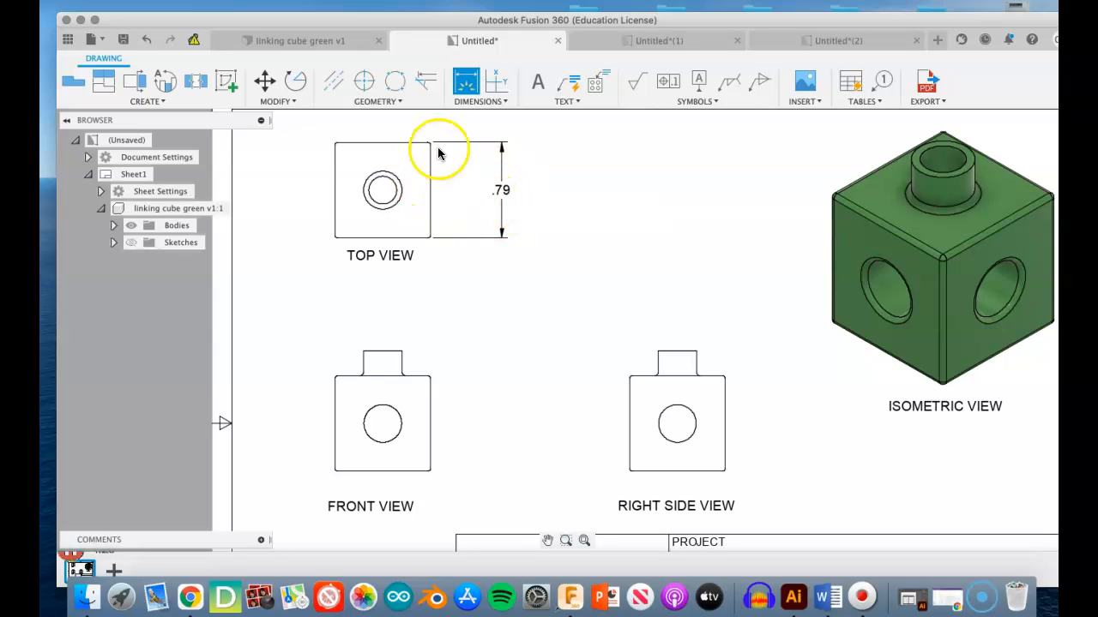
- Dimension the vertical distance from the circle centre to the square's bottom edge in the top view, inside the overall dimension
{"action": "left_click", "coordinate": [383, 194]}
{"action": "left_click", "coordinate": [386, 238]}
{"action": "left_click", "coordinate": [463, 228]}
{"action": "left_click", "coordinate": [472, 224]}
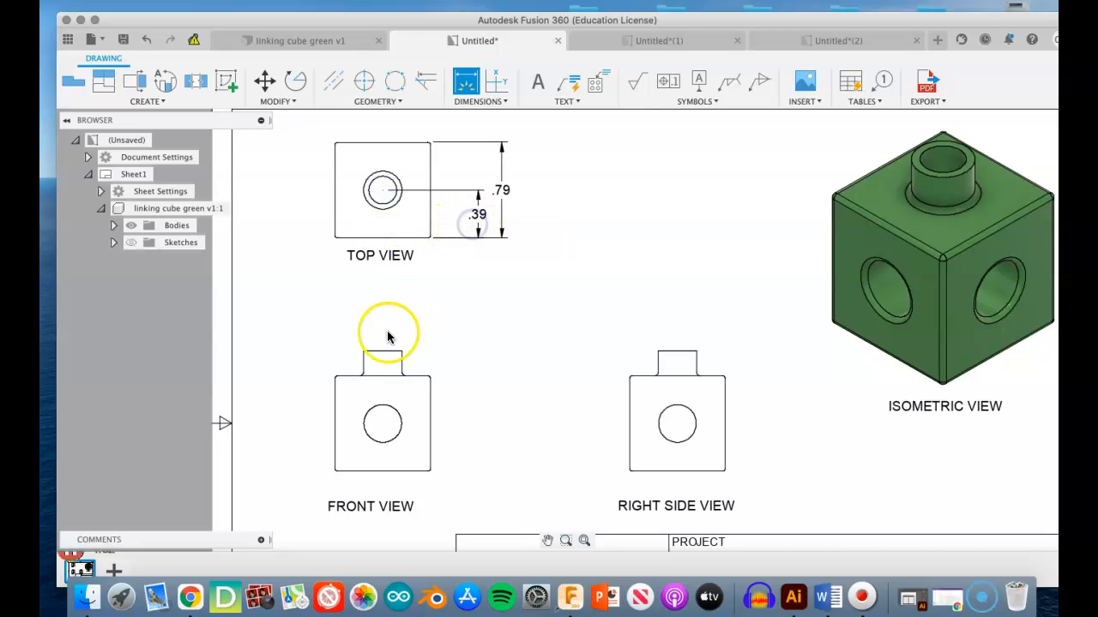
- Dimension the diameter of the outer circle in the top view, placing the text above the square
{"action": "left_click", "coordinate": [495, 145]}
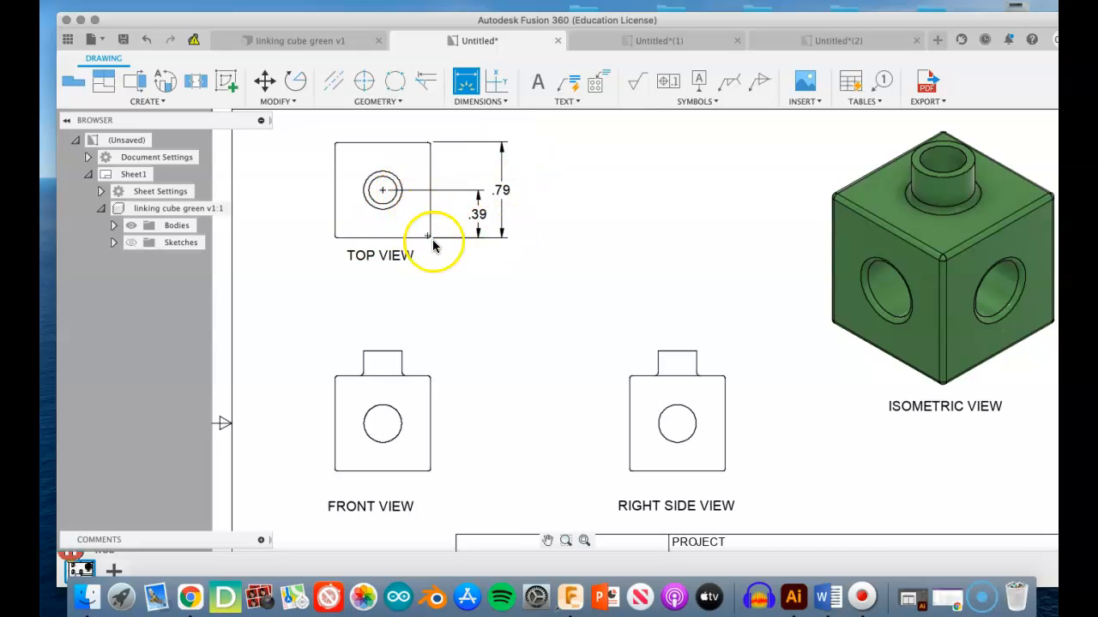
{"action": "left_click", "coordinate": [470, 189]}
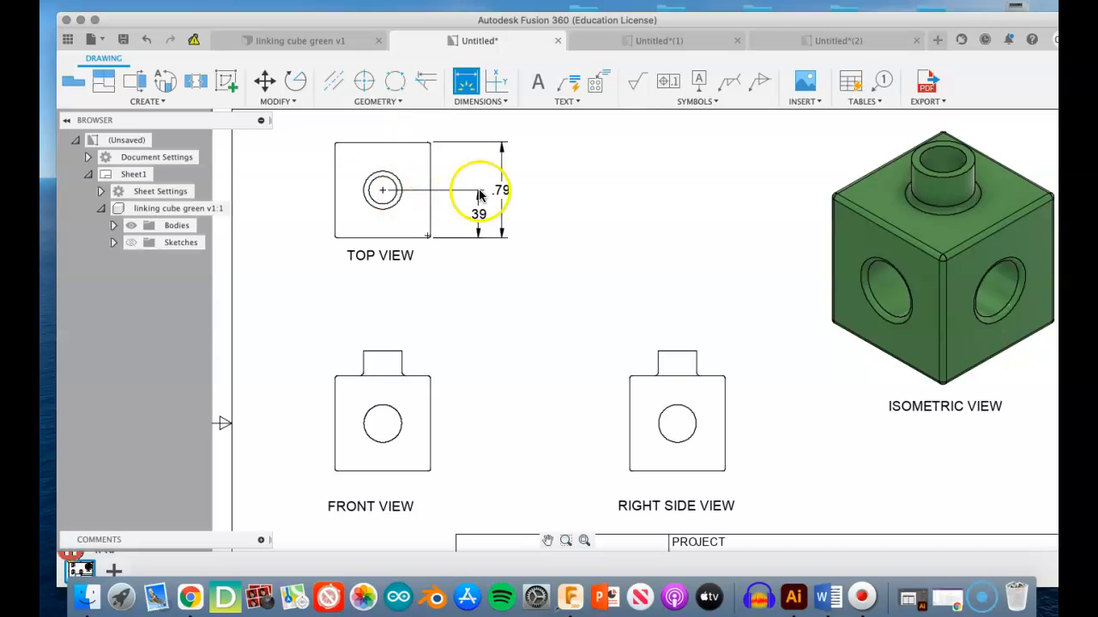
{"action": "scroll", "coordinate": [477, 207], "scroll_direction": "up", "scroll_amount": 2}
{"action": "scroll", "coordinate": [477, 206], "scroll_direction": "down", "scroll_amount": 6}
{"action": "middle_click_drag", "start_coordinate": [474, 209], "coordinate": [471, 240]}
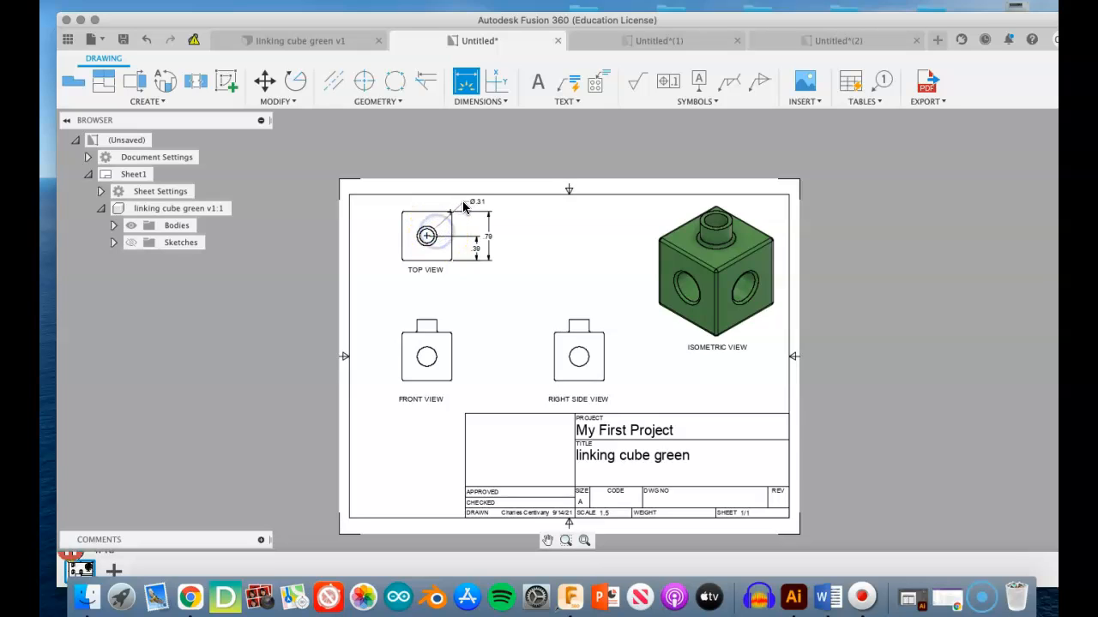
{"action": "left_click", "coordinate": [443, 206]}
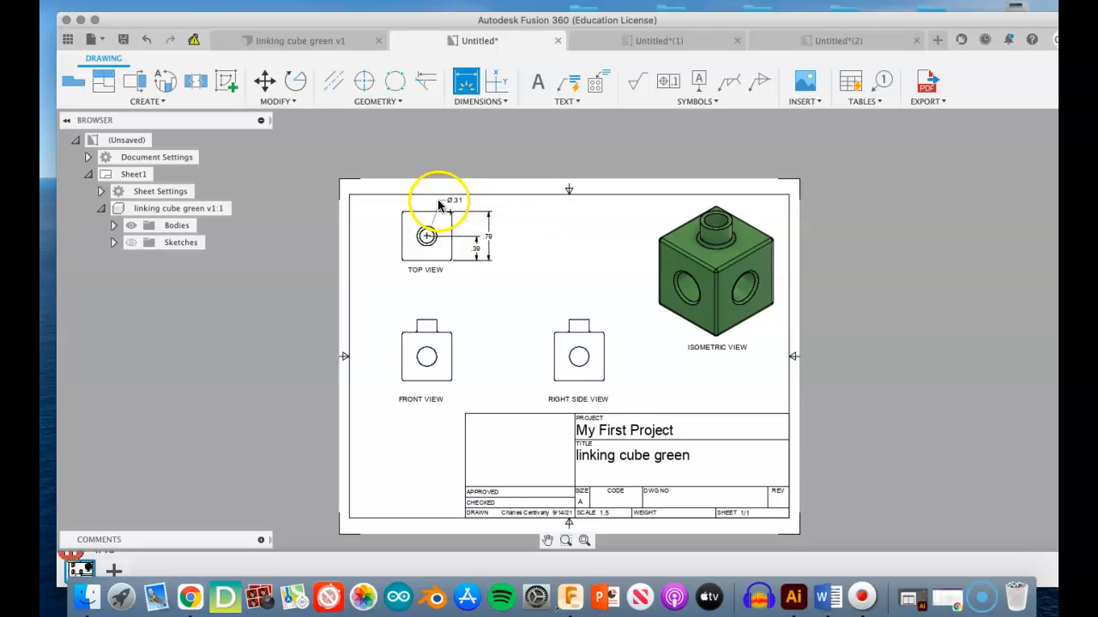
{"action": "left_click", "coordinate": [466, 80]}
{"action": "left_click", "coordinate": [445, 244]}
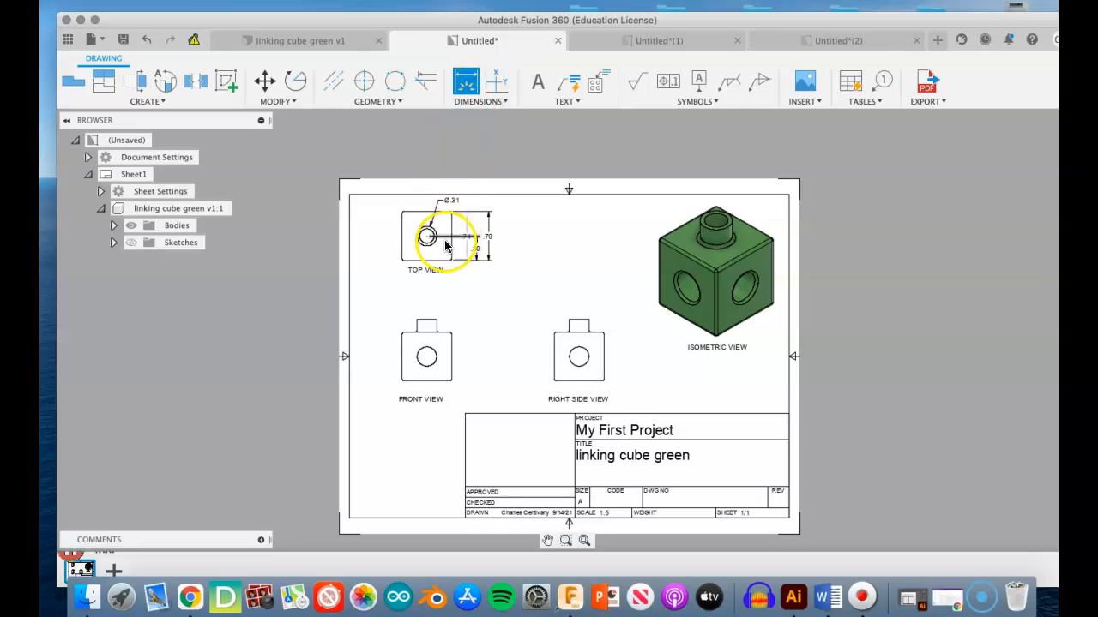
{"action": "scroll", "coordinate": [433, 244], "scroll_direction": "up", "scroll_amount": 3}
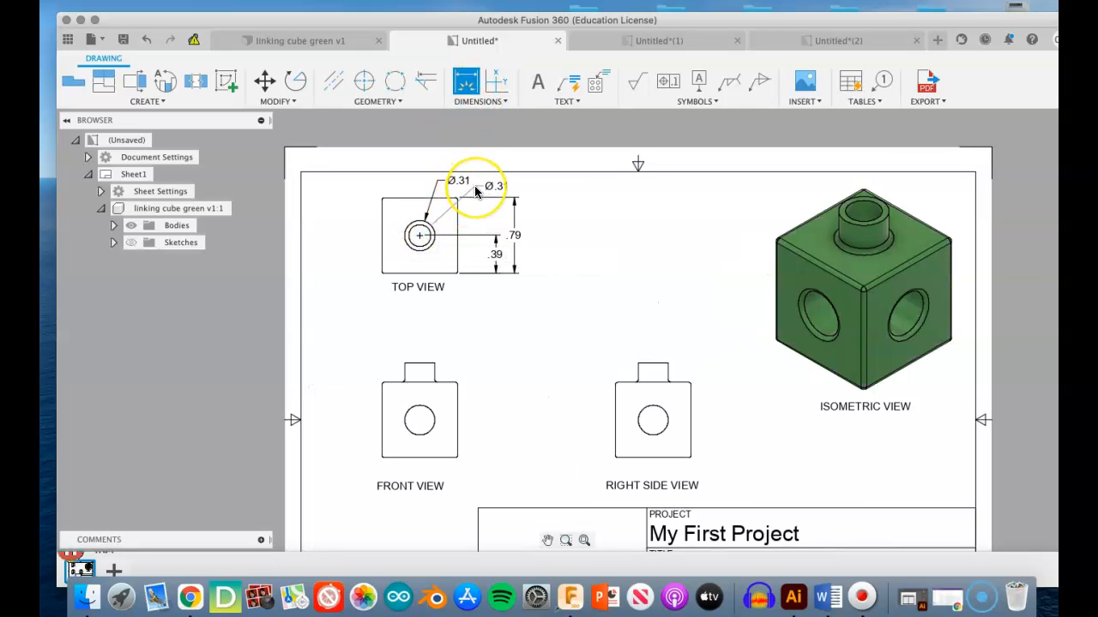
{"action": "key", "text": "Escape"}
- Dimension the diameter of the inner circle in the top view, placing the text beside the outer circle's diameter
{"action": "left_click", "coordinate": [429, 249]}
{"action": "scroll", "coordinate": [429, 249], "scroll_direction": "up", "scroll_amount": 5}
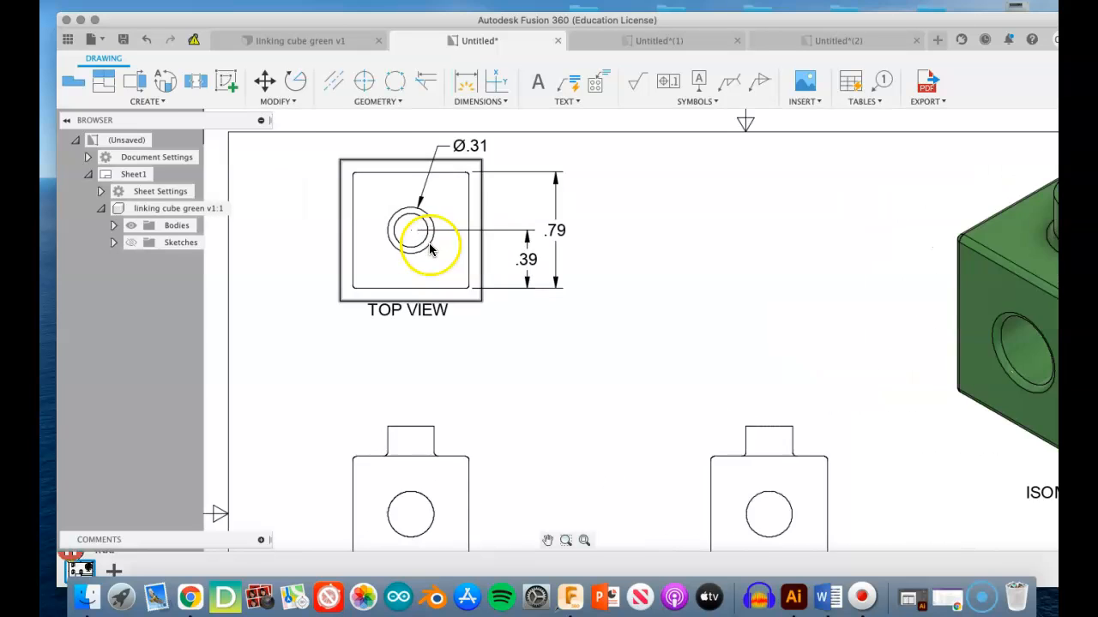
{"action": "left_click", "coordinate": [467, 91]}
{"action": "left_click", "coordinate": [424, 232]}
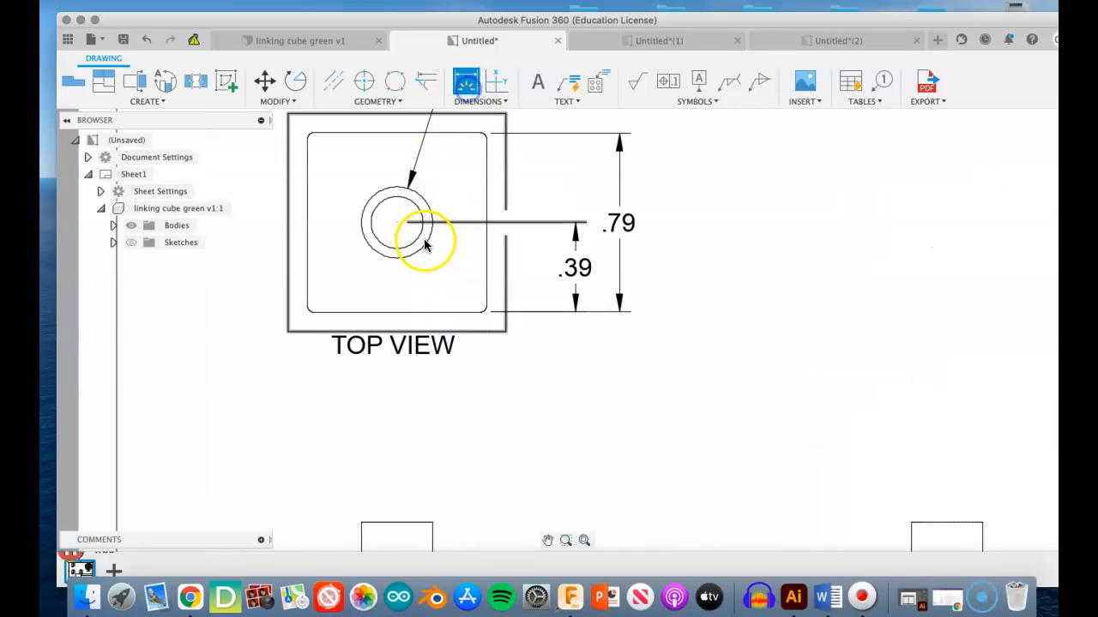
{"action": "left_click", "coordinate": [540, 177]}
{"action": "scroll", "coordinate": [542, 167], "scroll_direction": "down", "scroll_amount": 5}
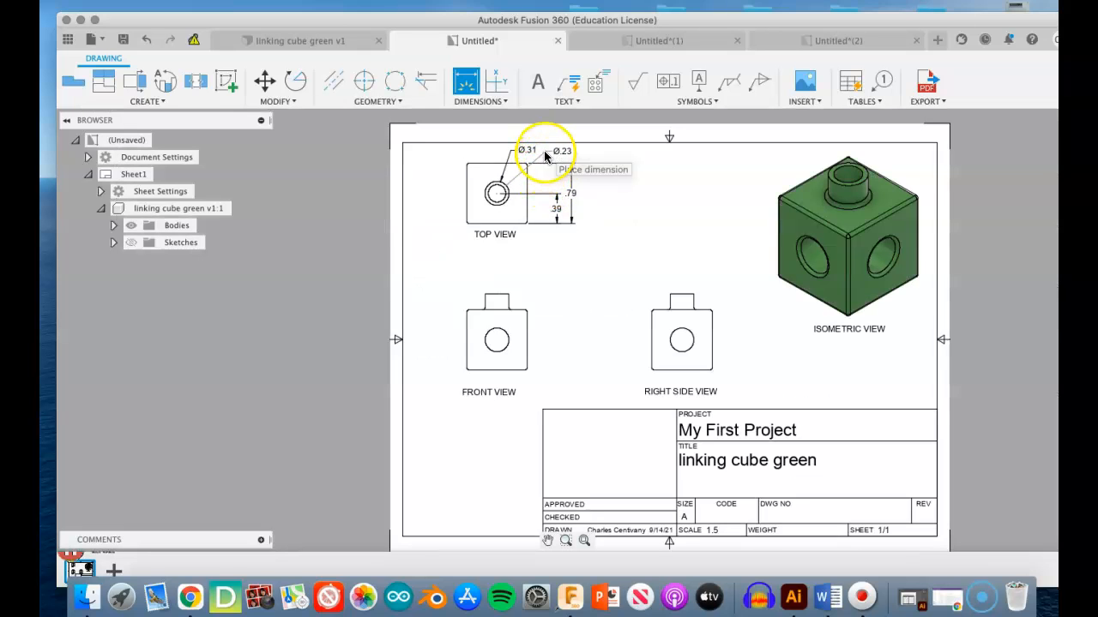
{"action": "left_click", "coordinate": [544, 151]}
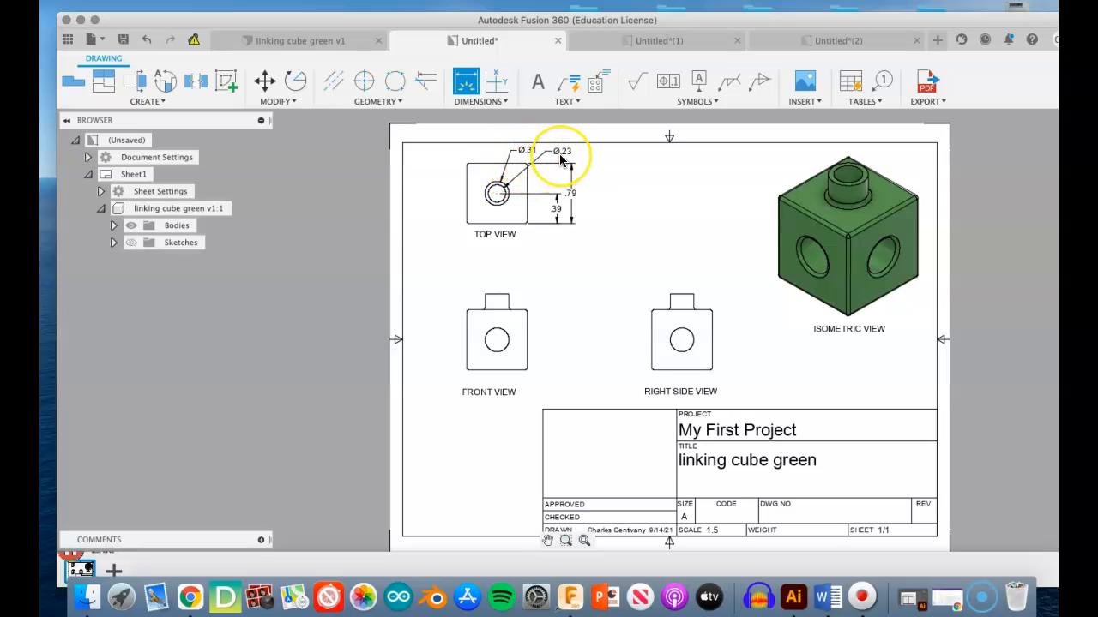
- Examine the leaders, extension line gaps and spacing of the dimensions around the top view
{"action": "left_click", "coordinate": [521, 175]}
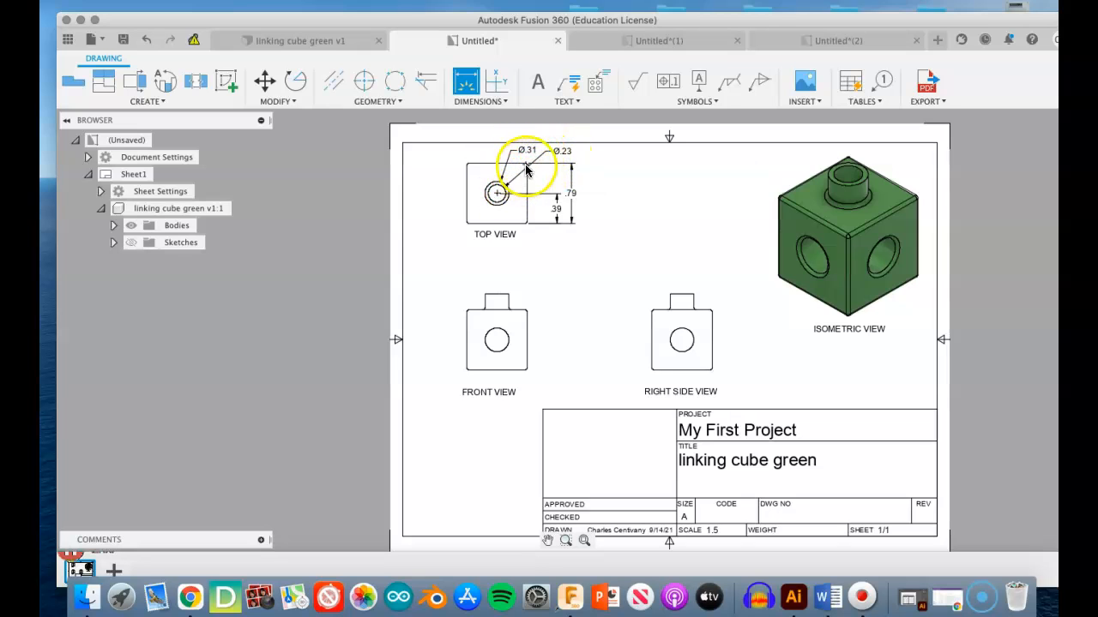
{"action": "left_click", "coordinate": [500, 185]}
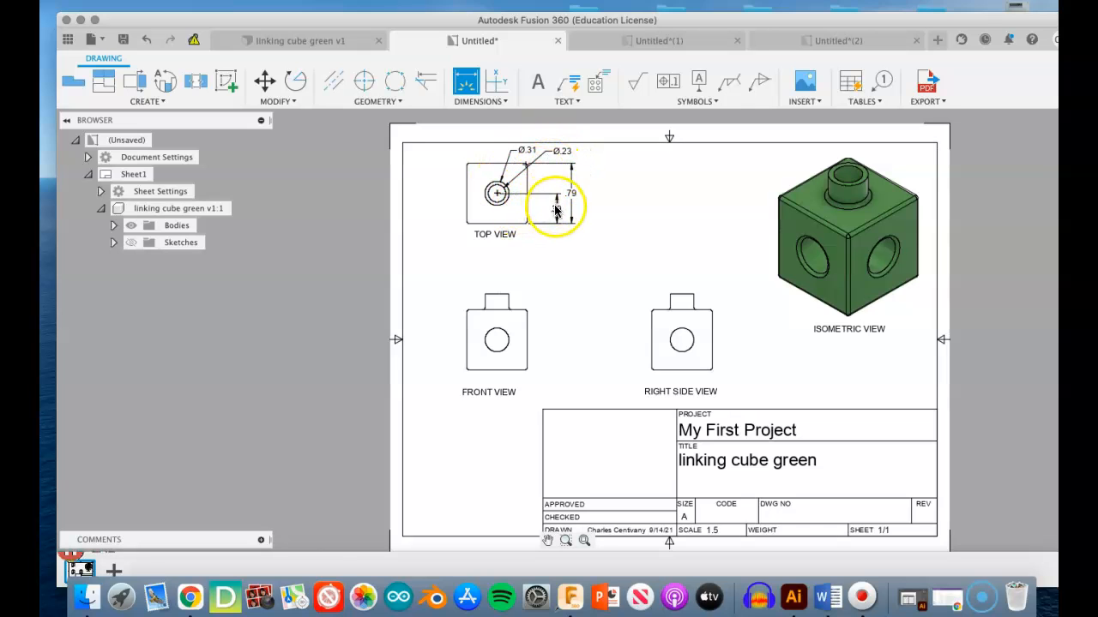
{"action": "scroll", "coordinate": [567, 215], "scroll_direction": "up", "scroll_amount": 2}
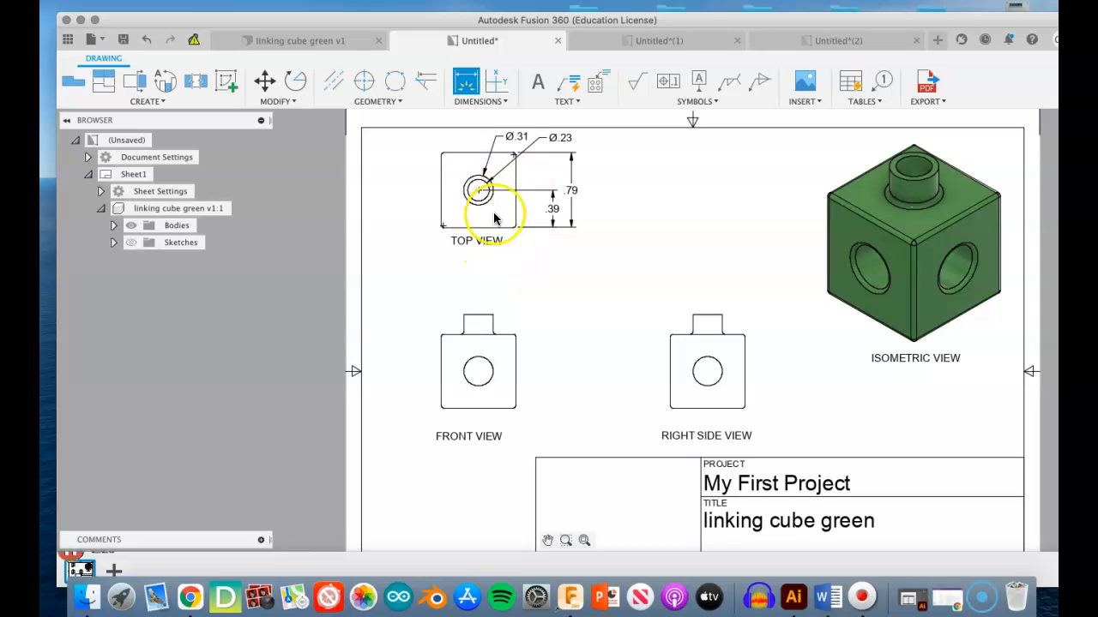
{"action": "scroll", "coordinate": [558, 210], "scroll_direction": "up", "scroll_amount": 5}
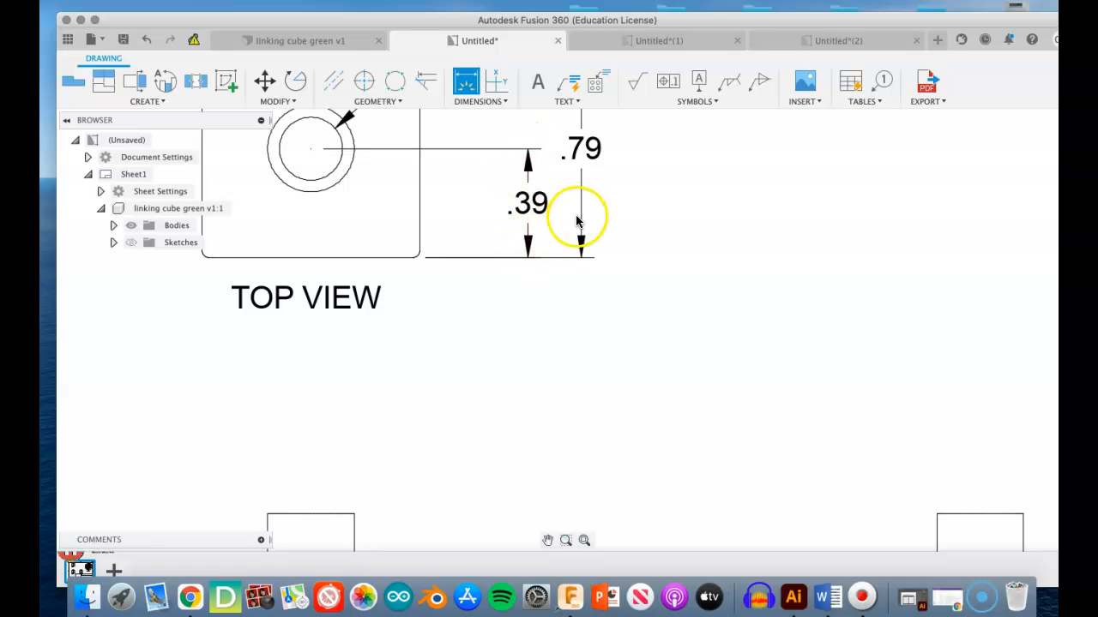
{"action": "scroll", "coordinate": [544, 238], "scroll_direction": "down", "scroll_amount": 2}
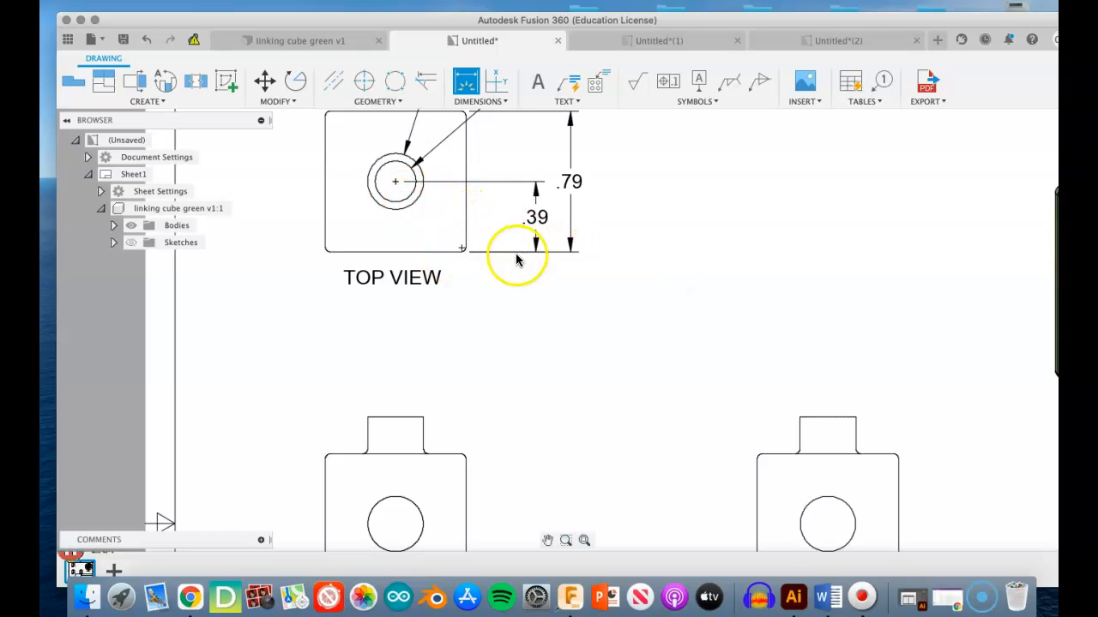
{"action": "scroll", "coordinate": [465, 254], "scroll_direction": "up", "scroll_amount": 5}
{"action": "scroll", "coordinate": [456, 246], "scroll_direction": "down", "scroll_amount": 4}
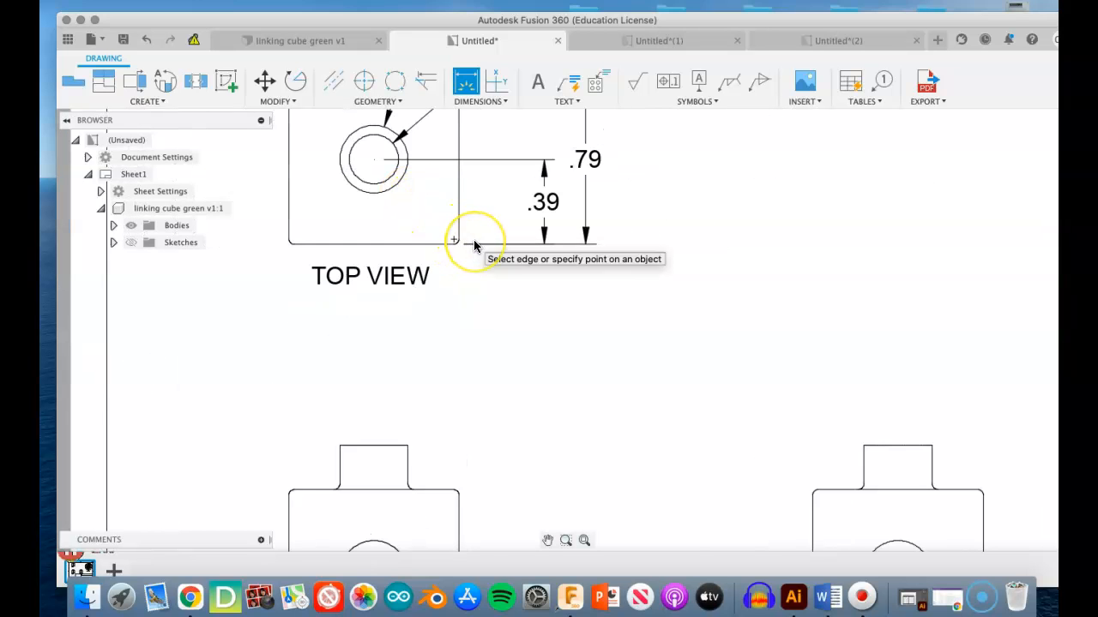
{"action": "scroll", "coordinate": [473, 242], "scroll_direction": "down", "scroll_amount": 3}
{"action": "scroll", "coordinate": [474, 247], "scroll_direction": "down", "scroll_amount": 2}
{"action": "left_click", "coordinate": [502, 202]}
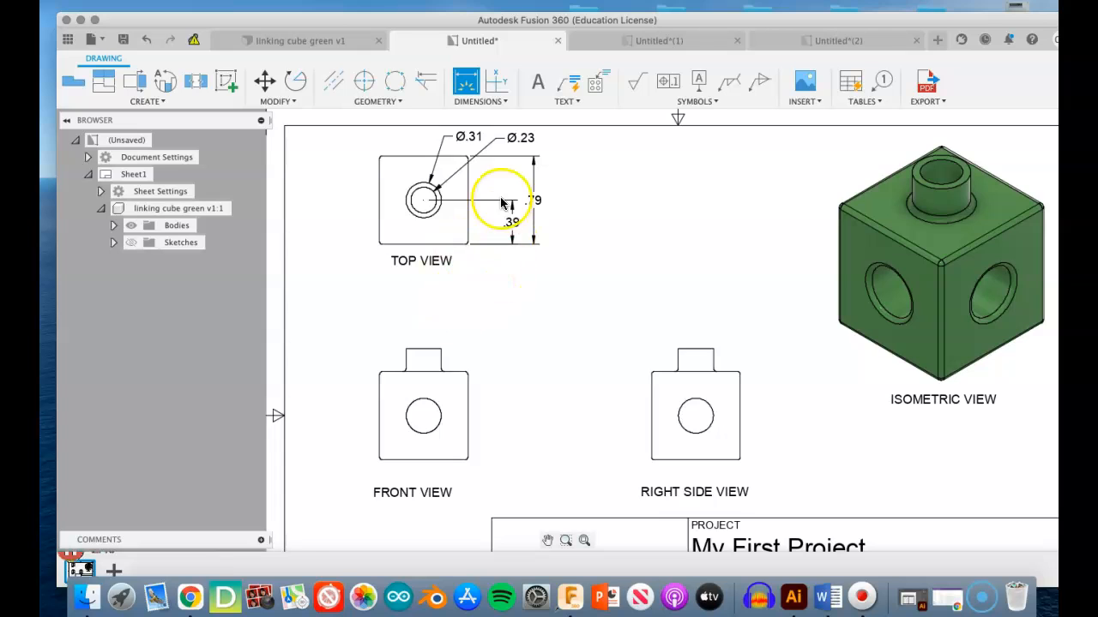
- Dimension the overall width of the cube in the front view, placing the dimension above the peg
{"action": "scroll", "coordinate": [521, 221], "scroll_direction": "down", "scroll_amount": 2}
{"action": "left_click", "coordinate": [515, 199]}
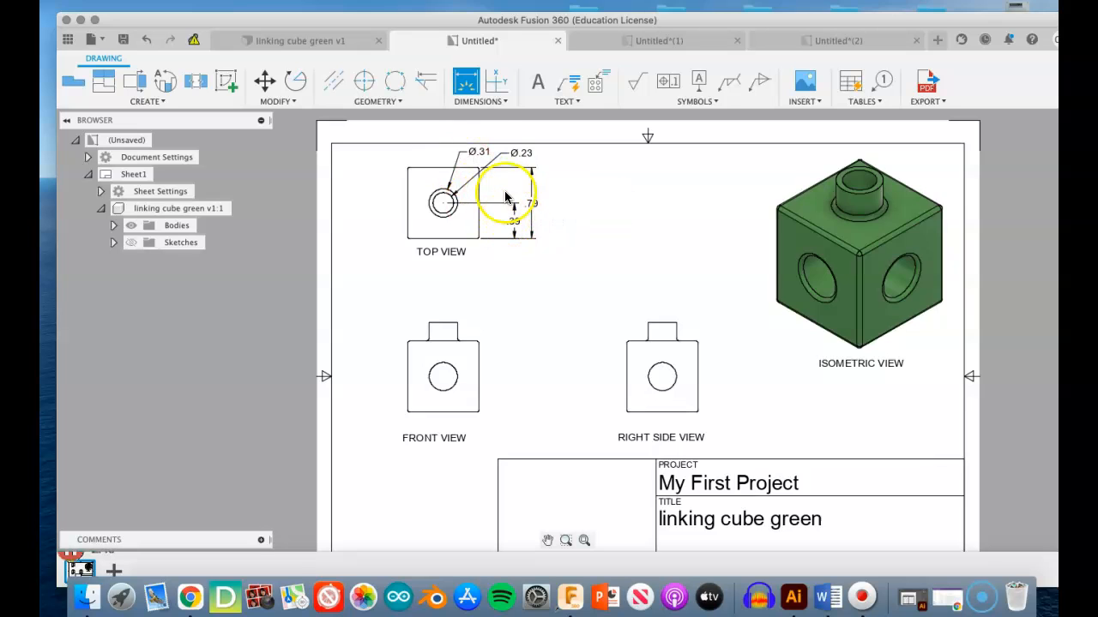
{"action": "left_click", "coordinate": [408, 391]}
{"action": "left_click", "coordinate": [454, 290]}
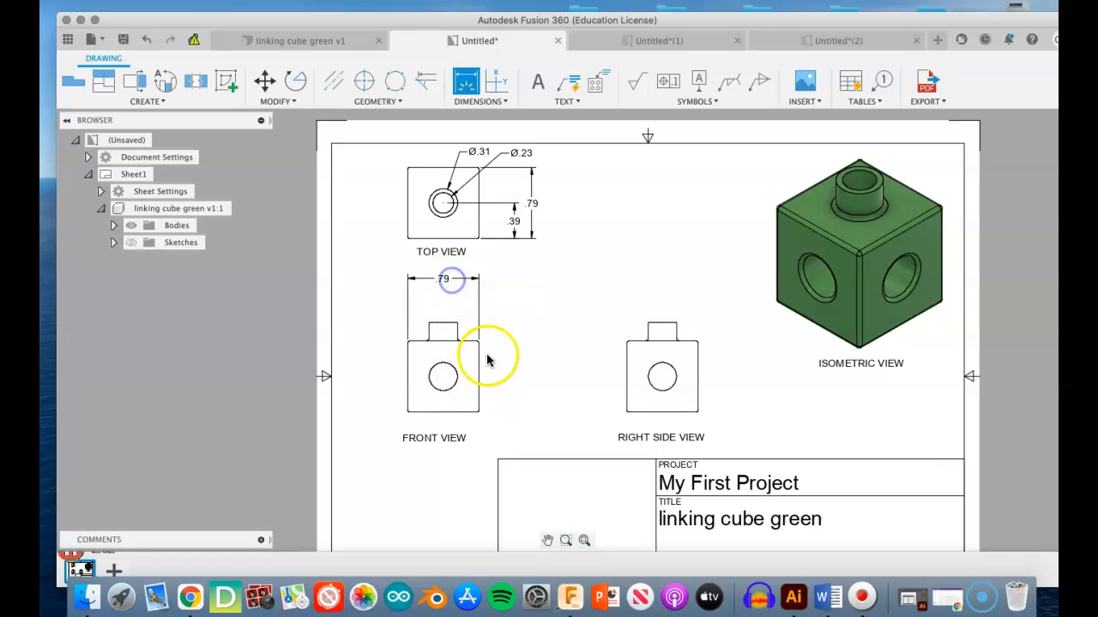
- Dimension the horizontal distance from the cube's left edge to the hole centre in the front view, just below the overall width
{"action": "left_click", "coordinate": [439, 370]}
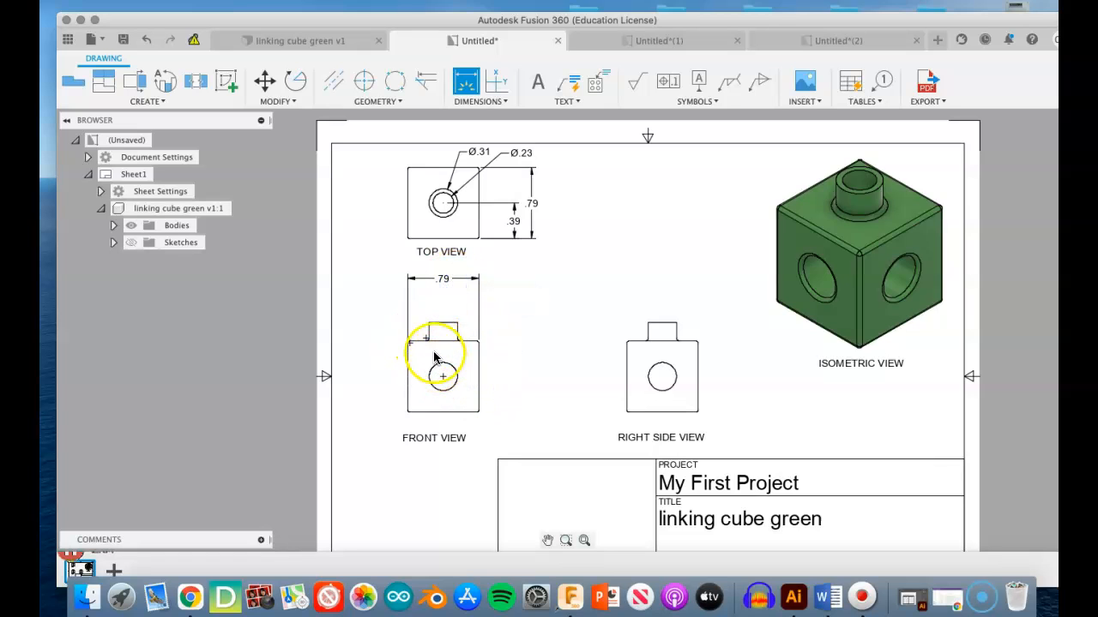
{"action": "left_click", "coordinate": [444, 359]}
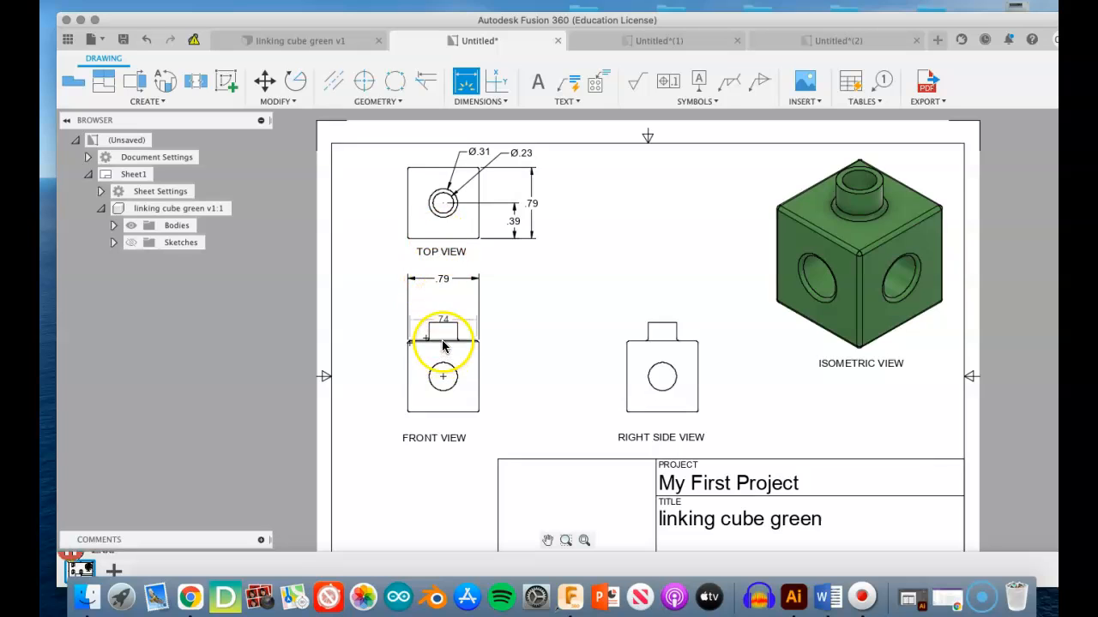
{"action": "left_click", "coordinate": [443, 329]}
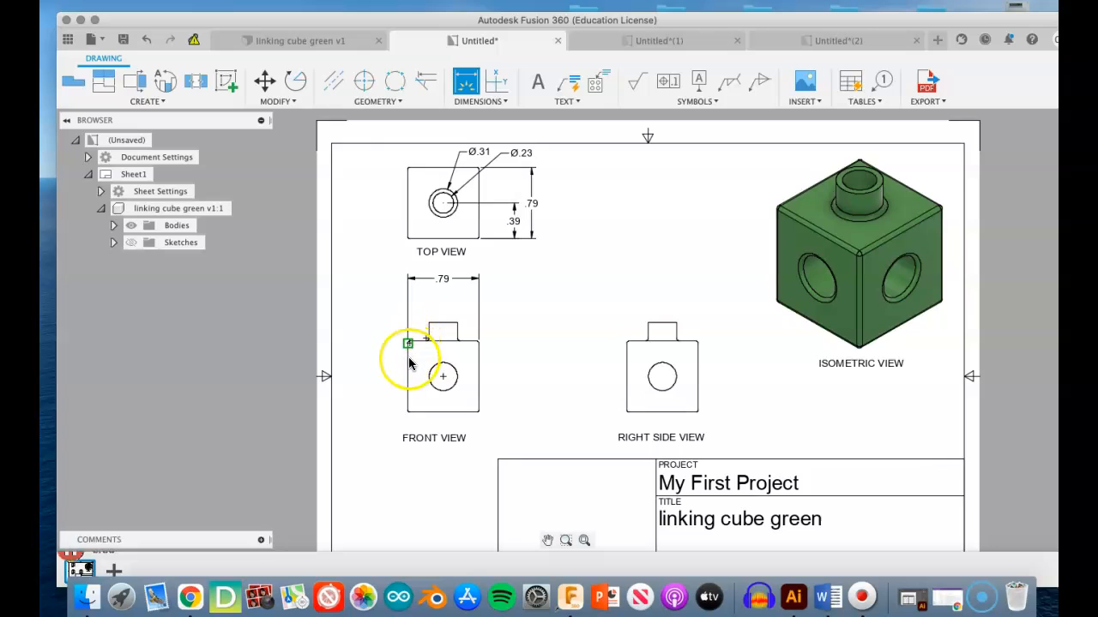
{"action": "left_click", "coordinate": [443, 377]}
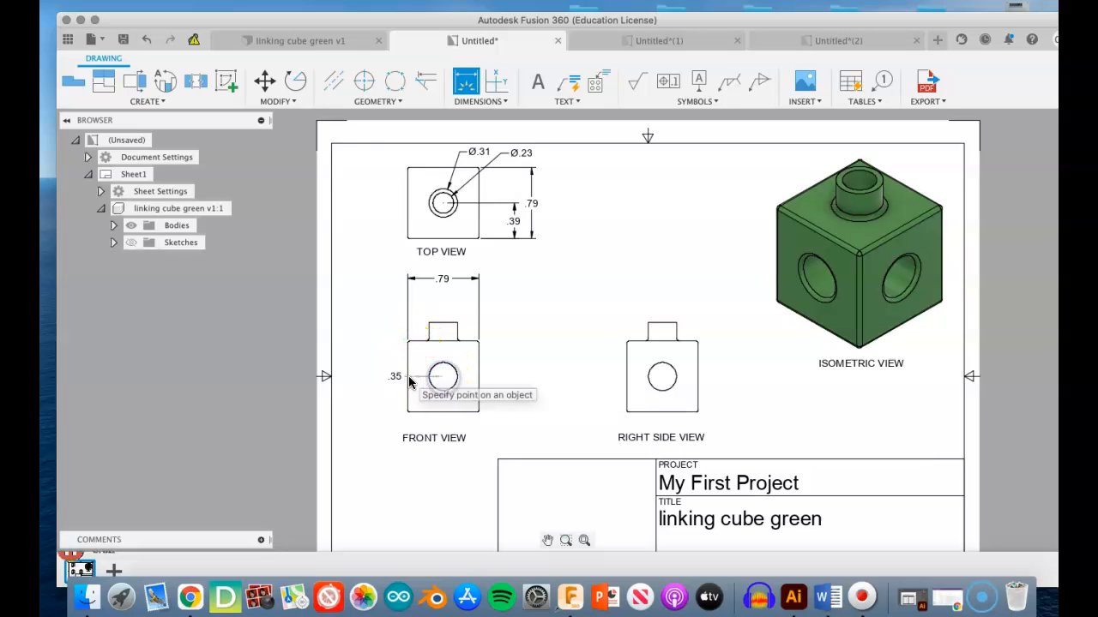
{"action": "left_click", "coordinate": [409, 381]}
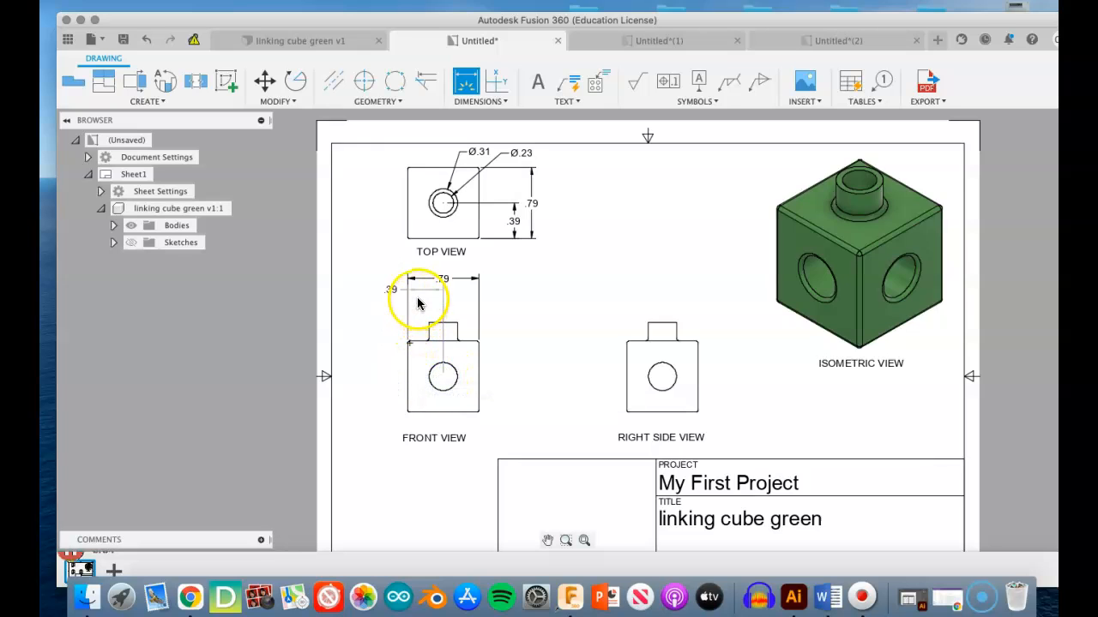
{"action": "left_click", "coordinate": [418, 302]}
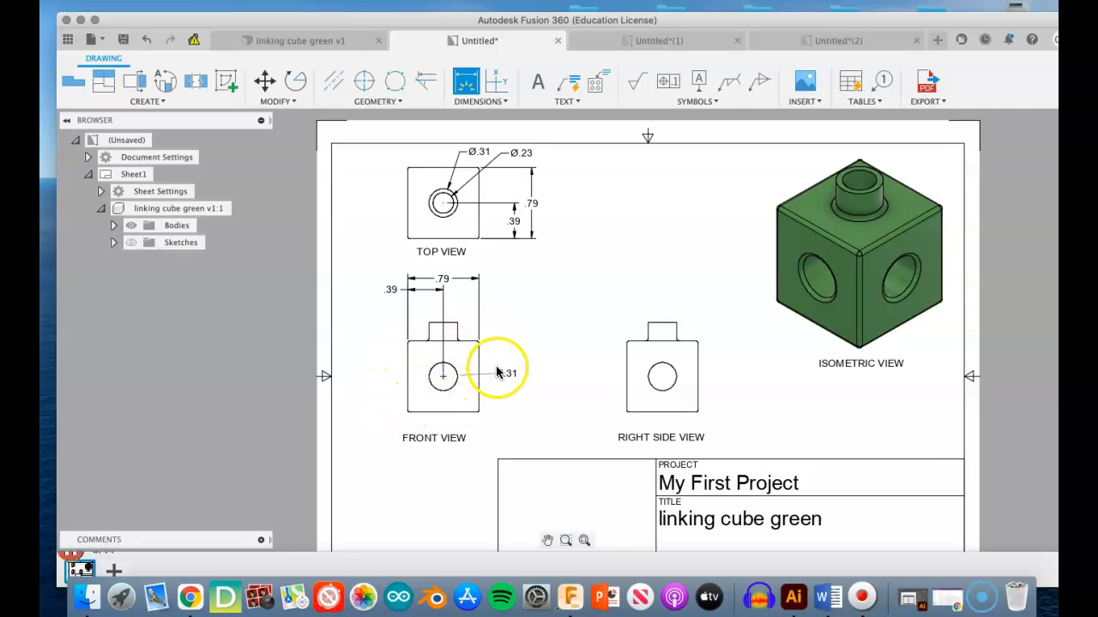
- Dimension the hole's diameter in the front view and the horizontal distance from the cube's left edge to the peg, both placed above the cube
{"action": "left_click", "coordinate": [501, 301]}
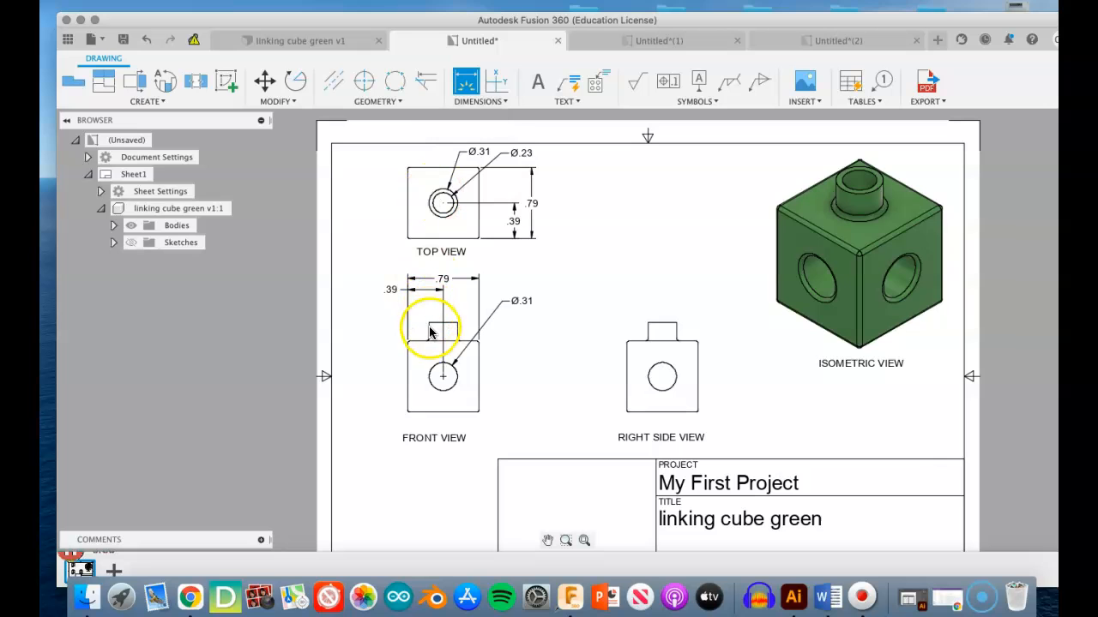
{"action": "scroll", "coordinate": [429, 337], "scroll_direction": "down", "scroll_amount": 3}
{"action": "scroll", "coordinate": [429, 334], "scroll_direction": "up", "scroll_amount": 6}
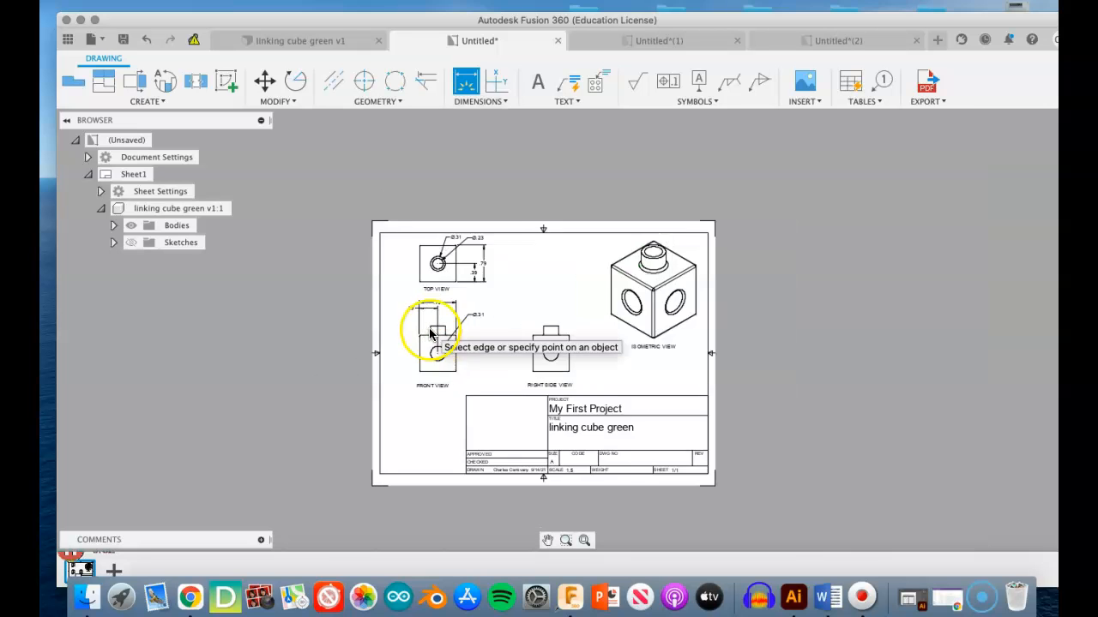
{"action": "left_click", "coordinate": [415, 332]}
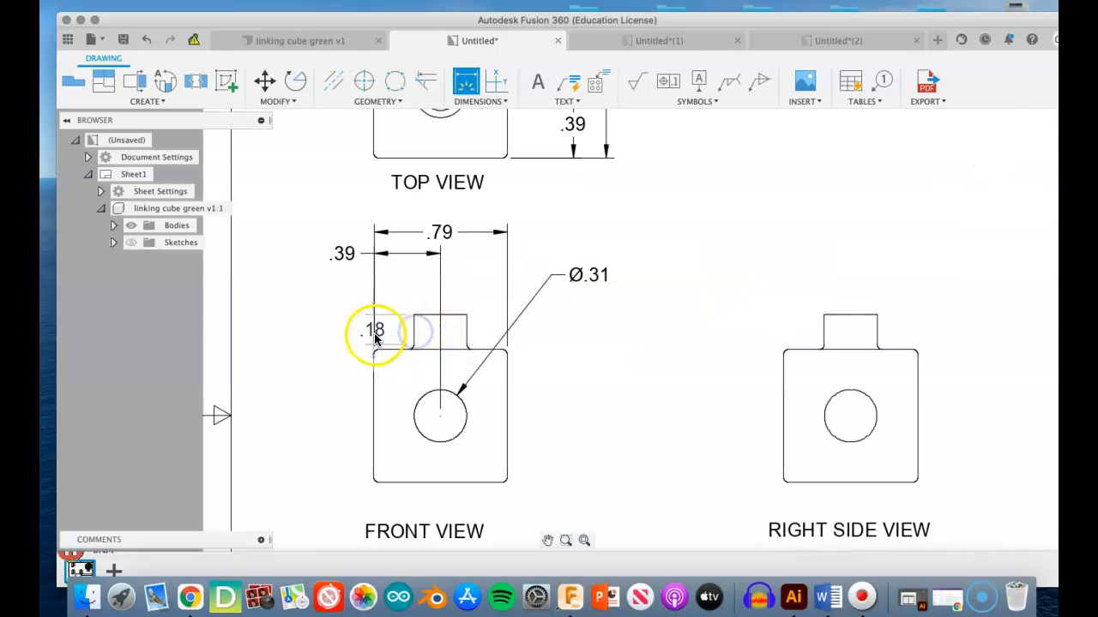
{"action": "left_click", "coordinate": [374, 379]}
{"action": "left_click", "coordinate": [397, 283]}
{"action": "scroll", "coordinate": [407, 297], "scroll_direction": "down", "scroll_amount": 3}
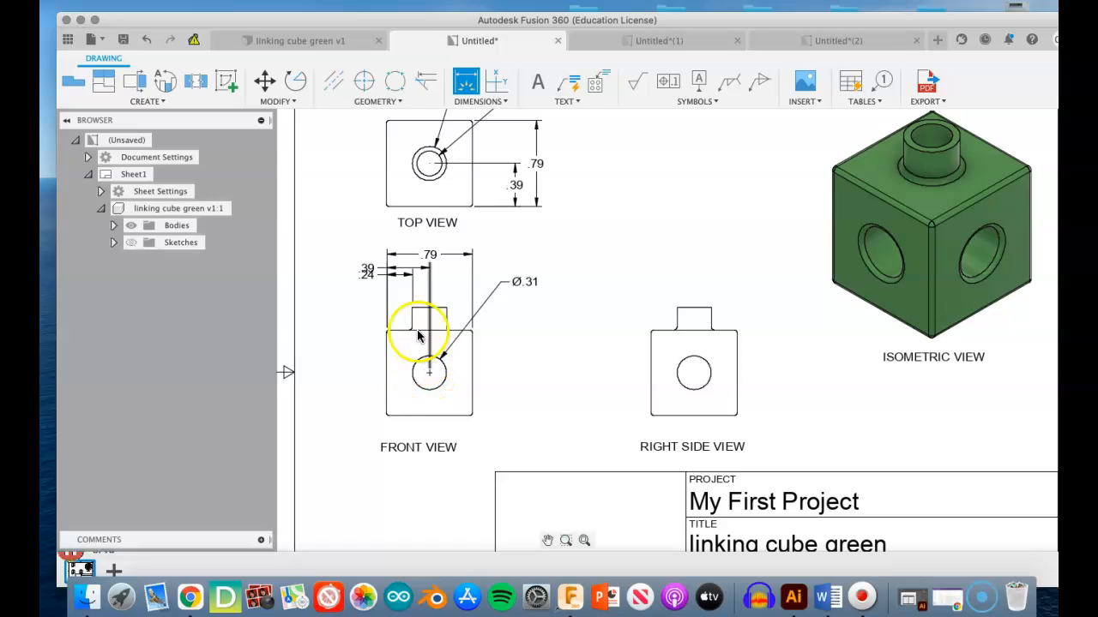
- Move the front view's peg offset dimension down so that it clears the hole centre dimension above it
{"action": "key", "text": "Escape"}
{"action": "left_click", "coordinate": [378, 276]}
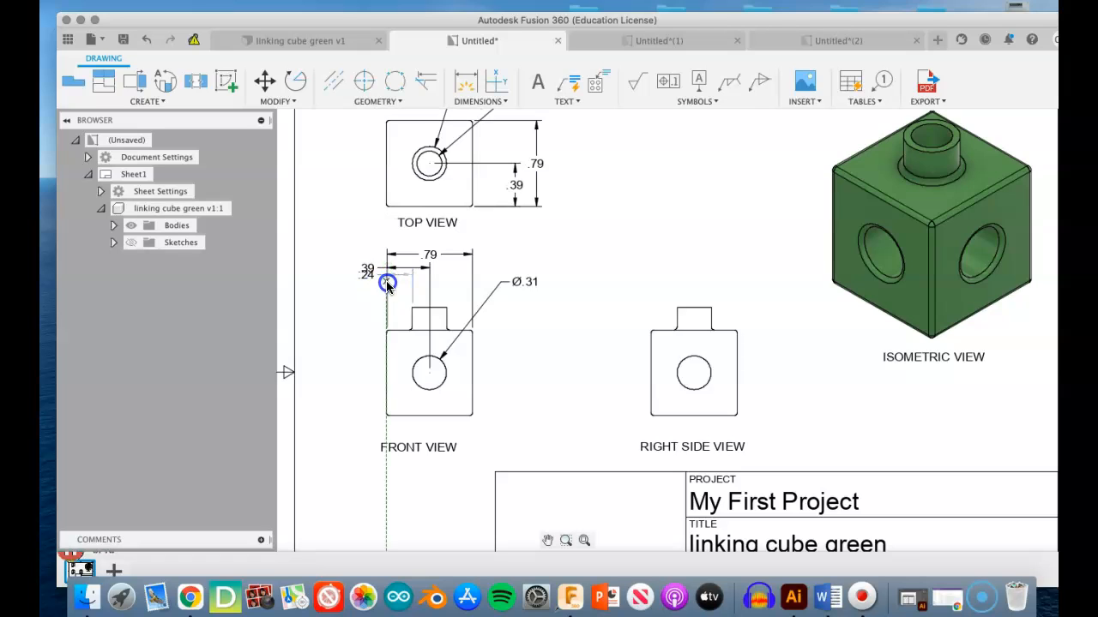
{"action": "left_click", "coordinate": [414, 284]}
{"action": "left_click_drag", "start_coordinate": [367, 279], "coordinate": [366, 299]}
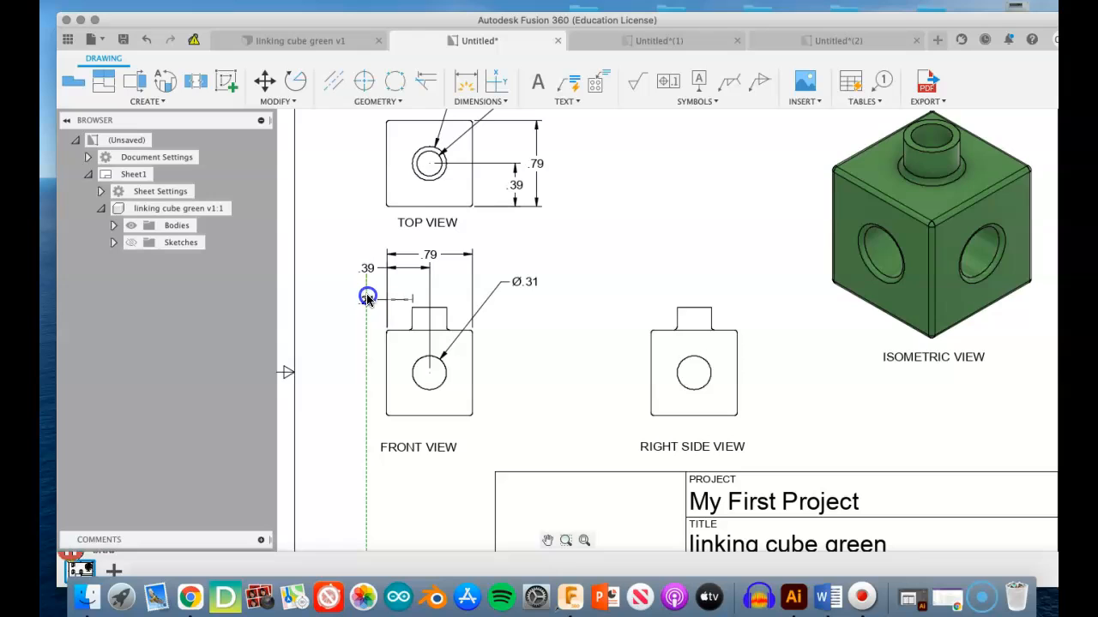
{"action": "left_click", "coordinate": [530, 335]}
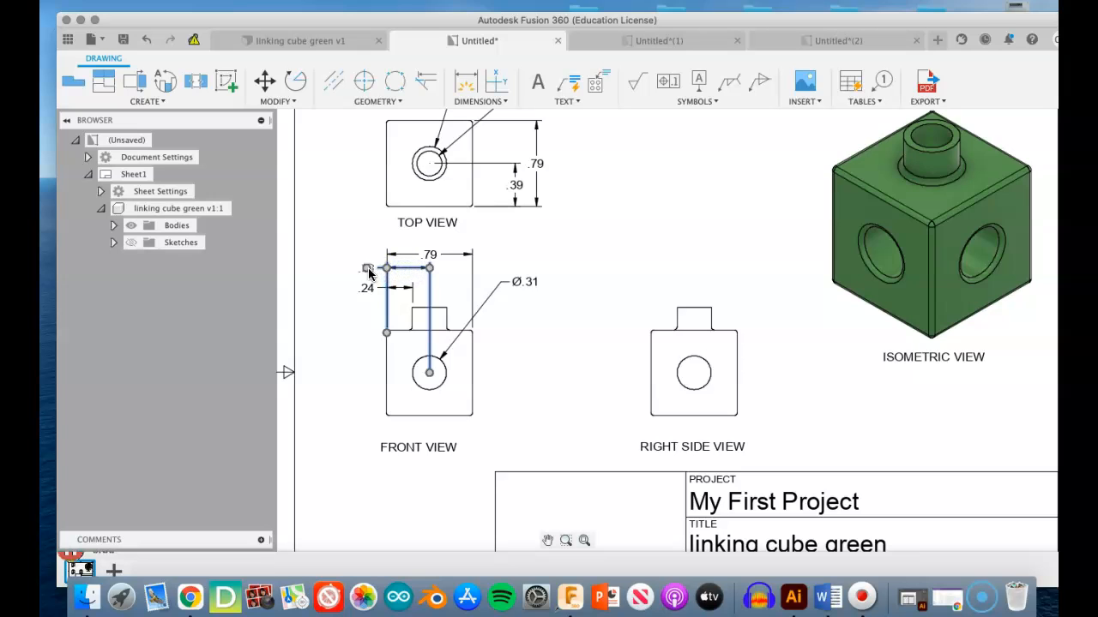
- Try placing the text of the front view's hole centre and peg offset dimensions between their extension lines
{"action": "left_click_drag", "start_coordinate": [410, 271], "coordinate": [411, 268]}
{"action": "left_click", "coordinate": [398, 321]}
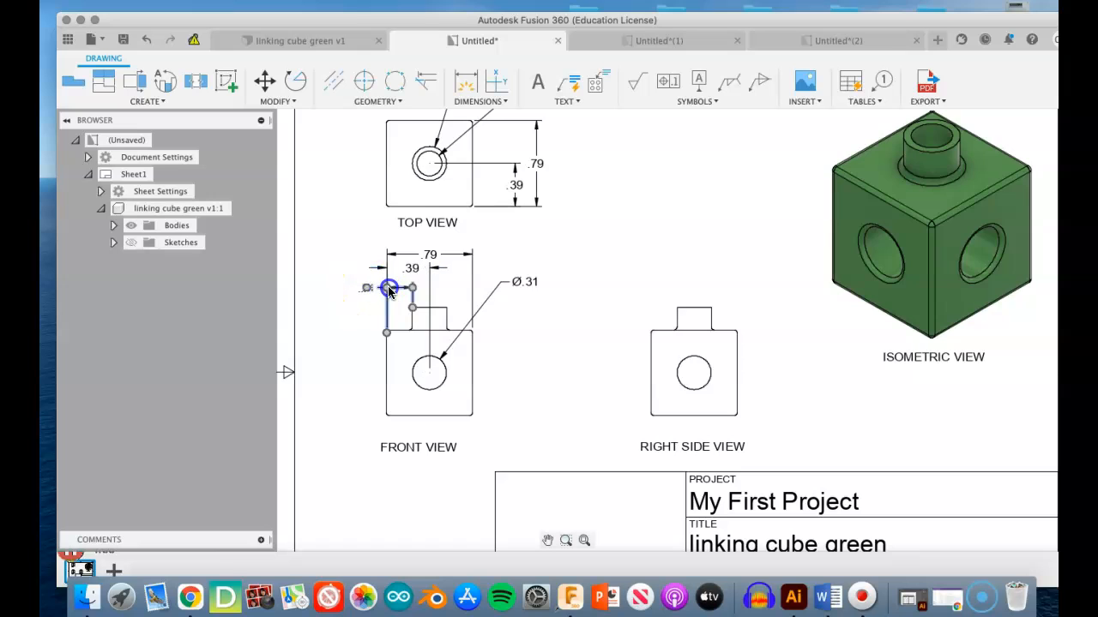
{"action": "left_click_drag", "start_coordinate": [357, 308], "coordinate": [411, 269]}
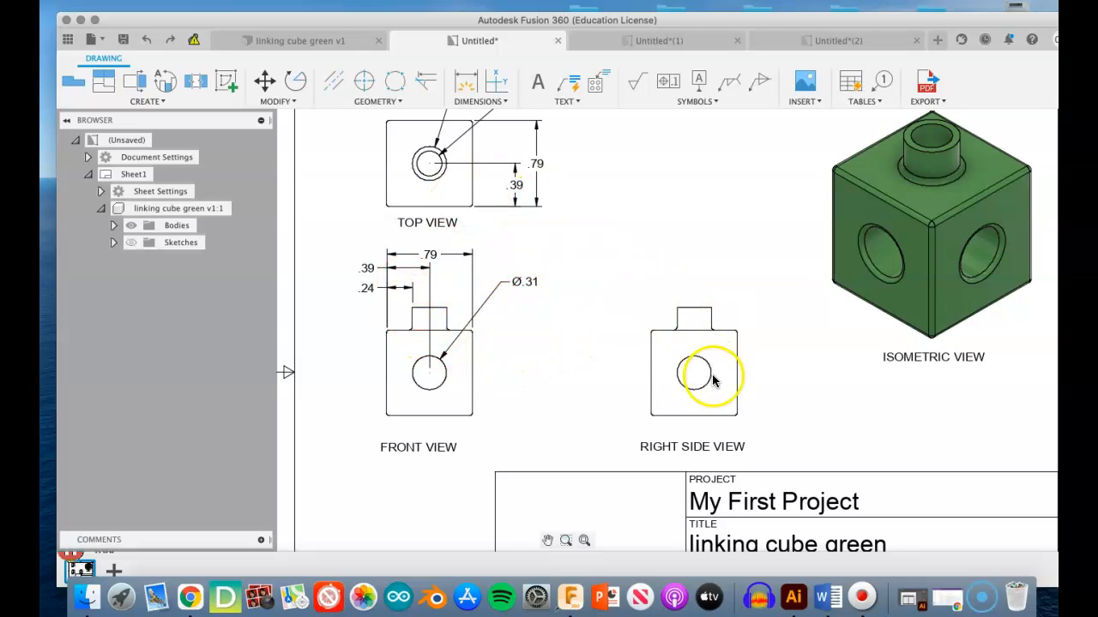
- Dimension the overall height from the cube's base to the top of the peg in the right side view, placing it left of the cube
{"action": "scroll", "coordinate": [536, 221], "scroll_direction": "up", "scroll_amount": 3}
{"action": "scroll", "coordinate": [529, 211], "scroll_direction": "down", "scroll_amount": 4}
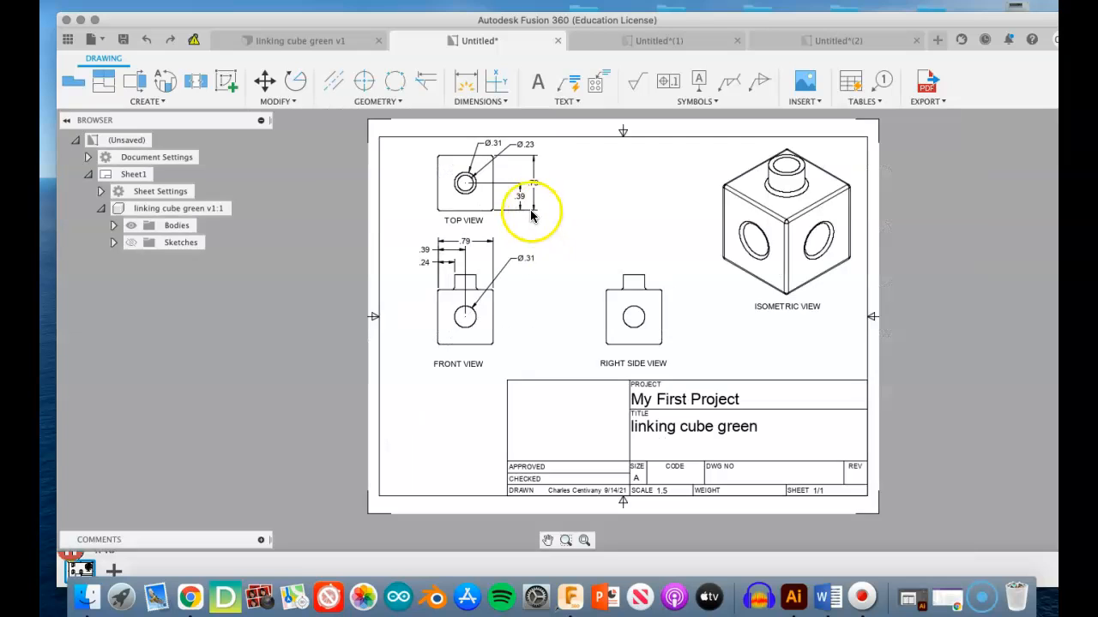
{"action": "scroll", "coordinate": [458, 297], "scroll_direction": "up", "scroll_amount": 1}
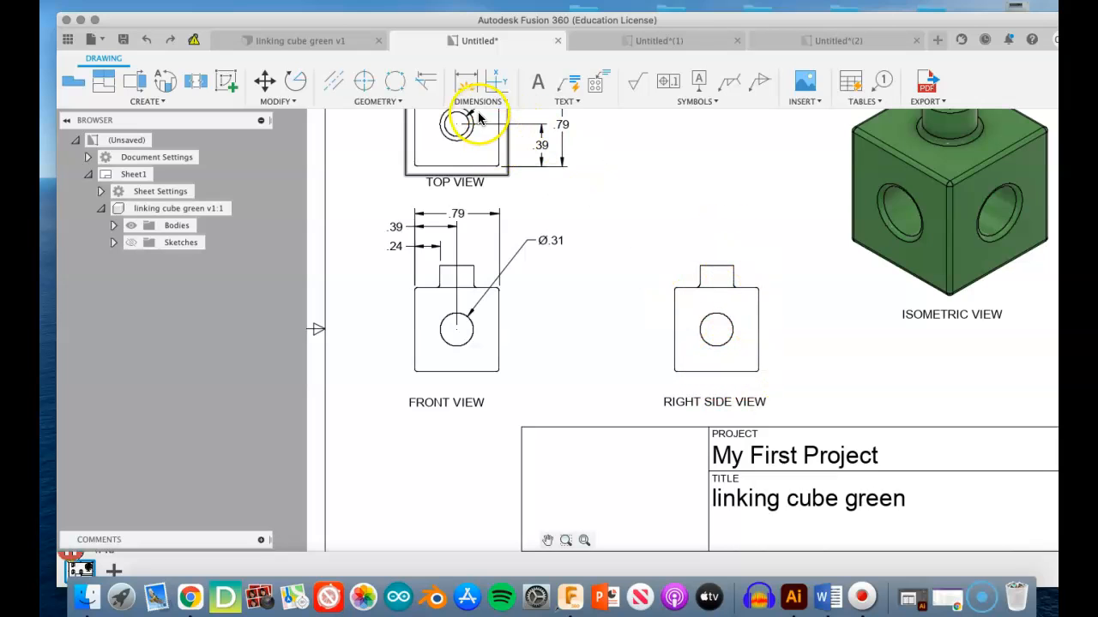
{"action": "left_click", "coordinate": [467, 83]}
{"action": "left_click", "coordinate": [718, 265]}
{"action": "left_click", "coordinate": [722, 374]}
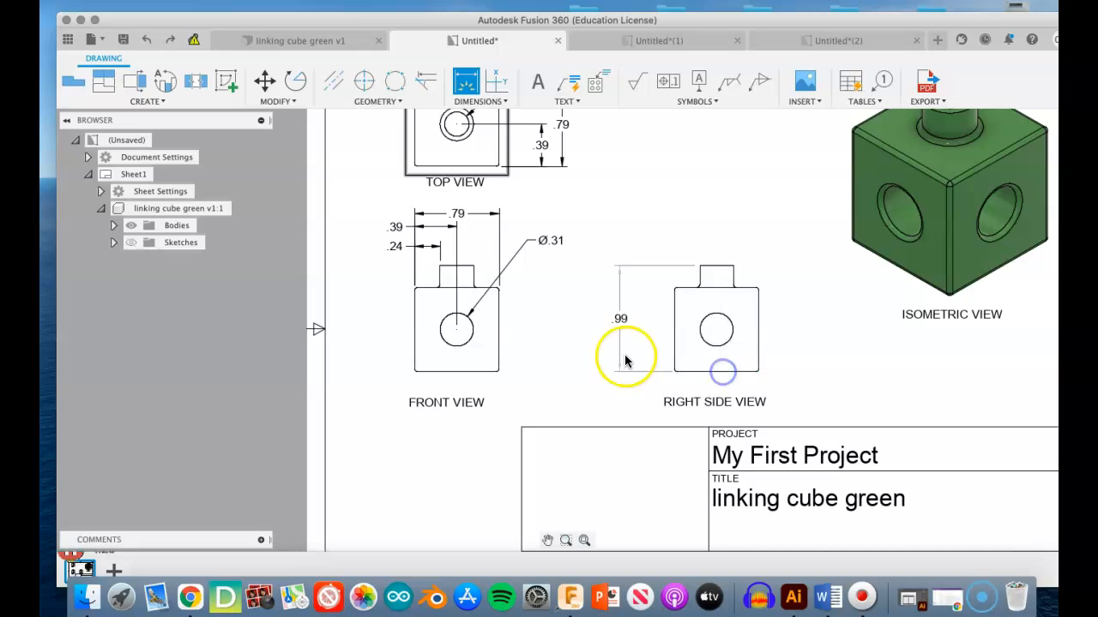
{"action": "left_click", "coordinate": [605, 361]}
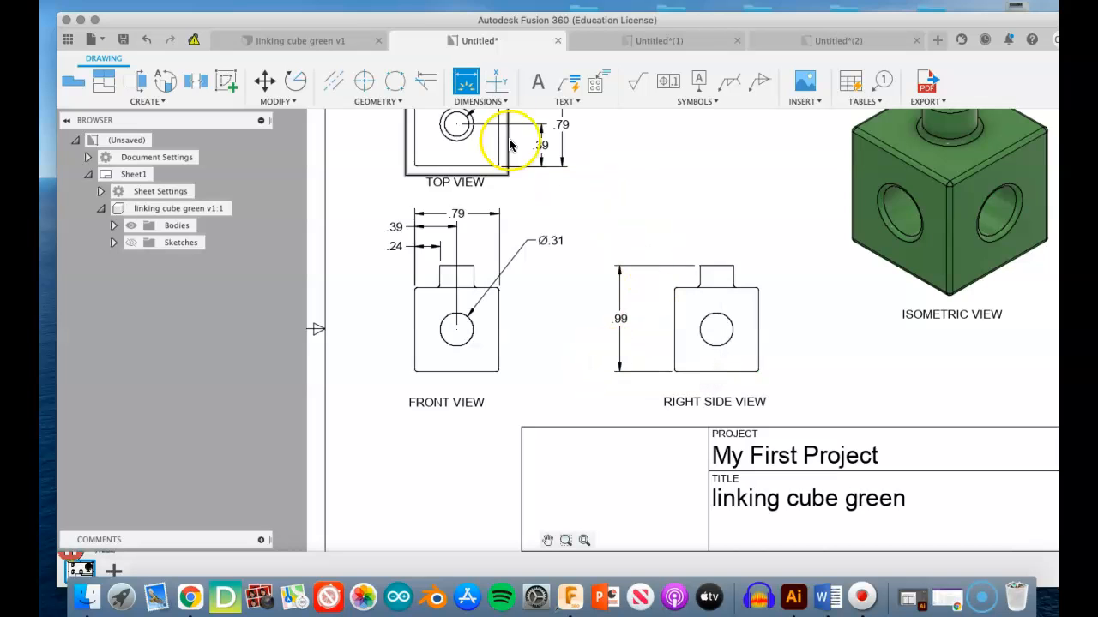
- Dimension the cube body's height and the hole centre's height above the base in the right side view, stacked inside the overall height
{"action": "left_click", "coordinate": [714, 289]}
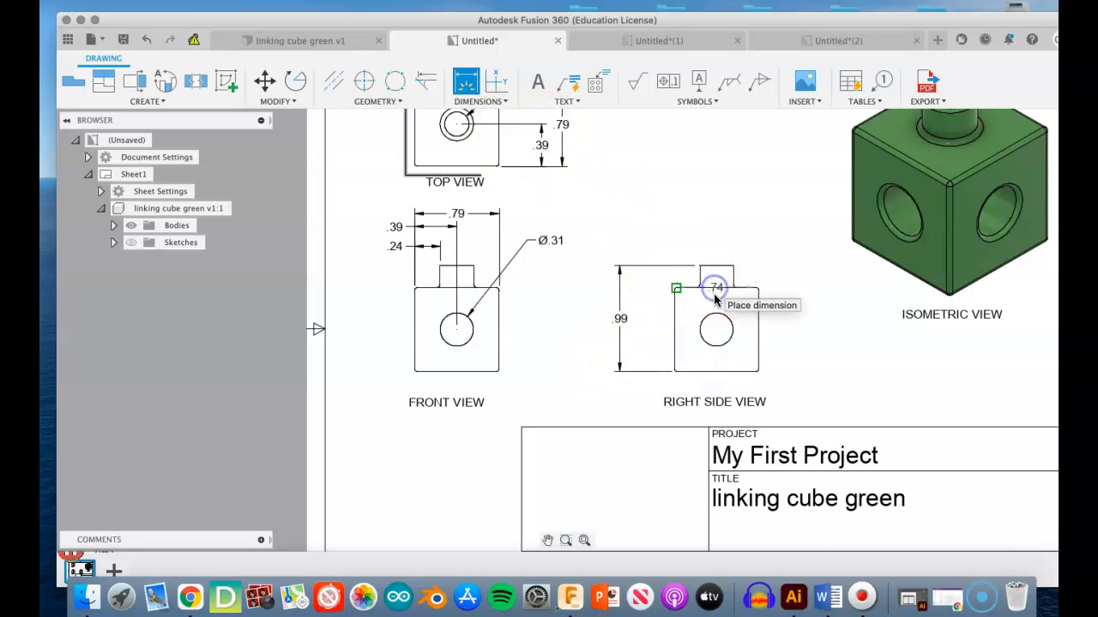
{"action": "left_click", "coordinate": [639, 350]}
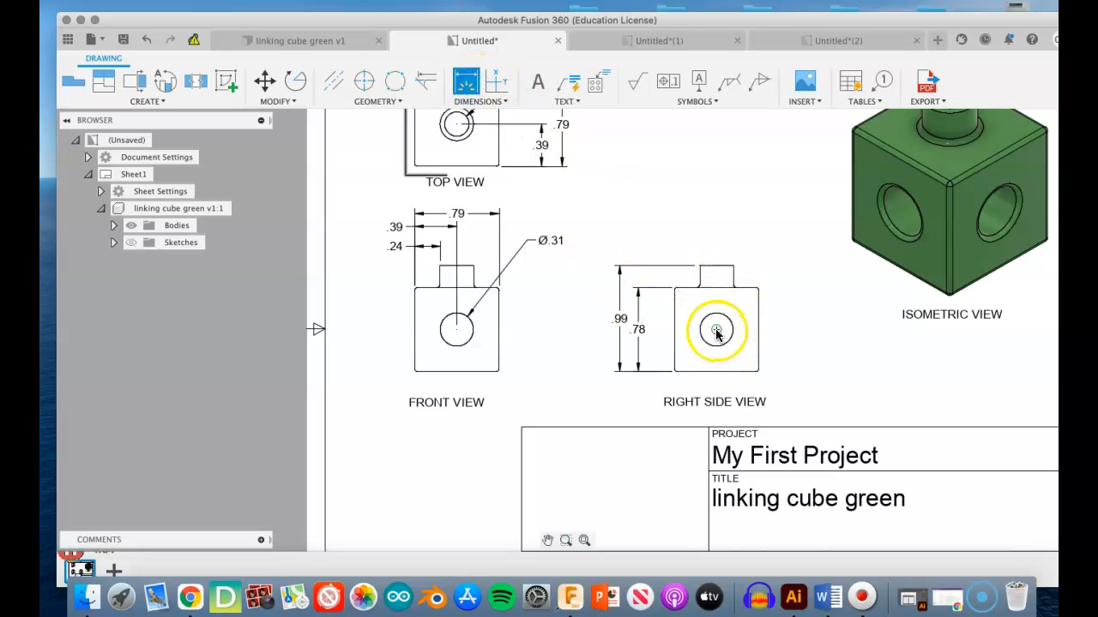
{"action": "mouse_move", "coordinate": [716, 378]}
{"action": "left_mouse_down"}
{"action": "mouse_move", "coordinate": [667, 349]}
{"action": "mouse_move", "coordinate": [622, 355]}
{"action": "mouse_move", "coordinate": [657, 346]}
{"action": "left_mouse_up"}
{"action": "right_click", "coordinate": [812, 325]}
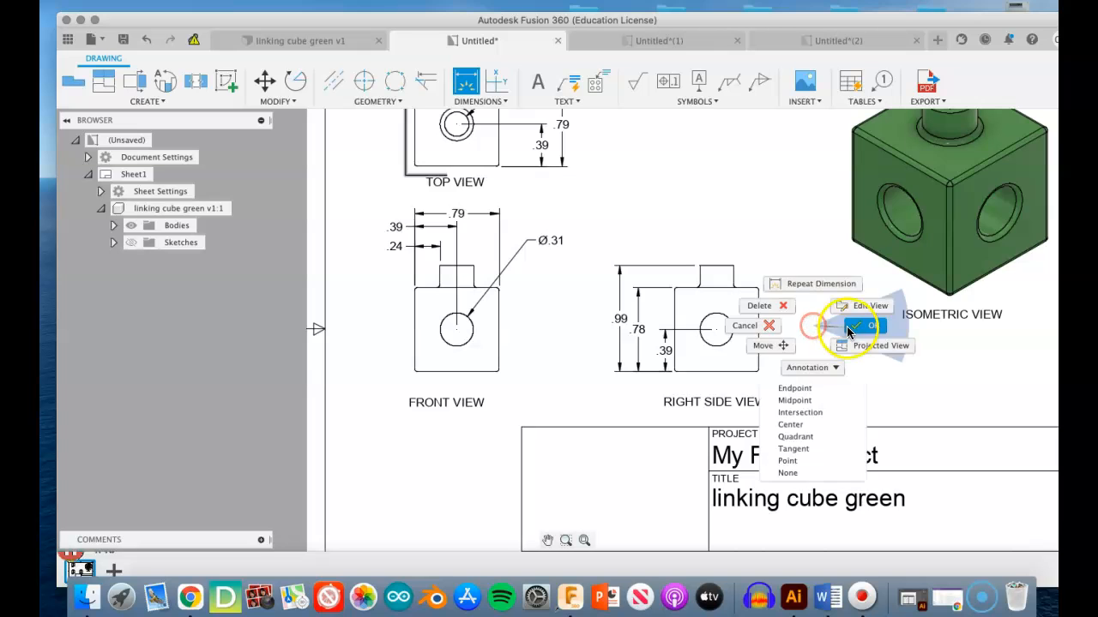
{"action": "left_click", "coordinate": [848, 328]}
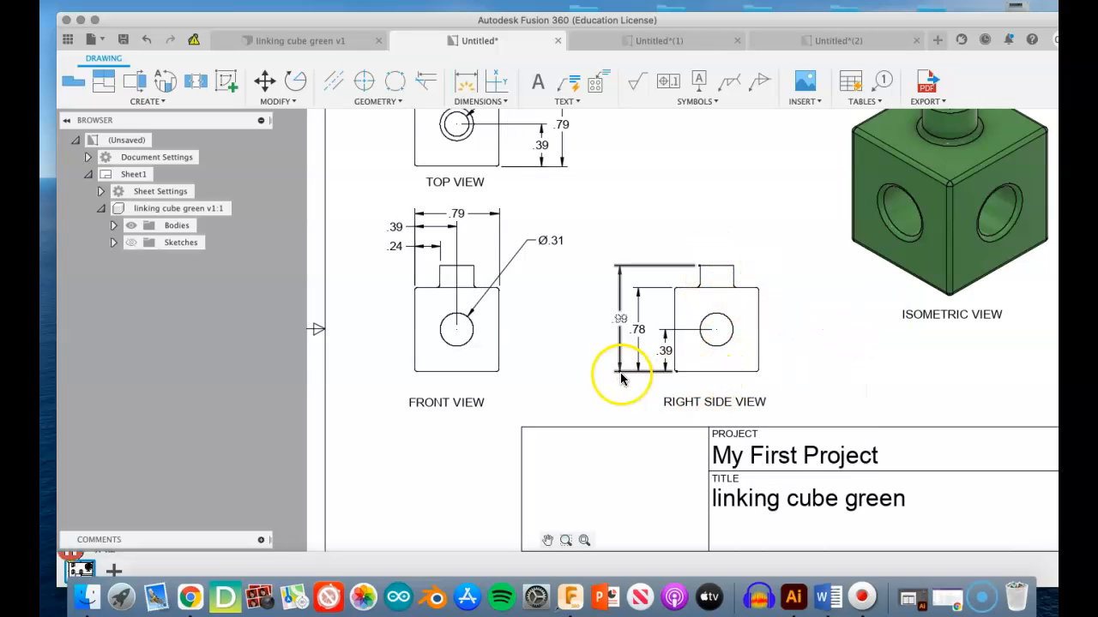
- Append TYP to the hole diameter dimension in the front view
{"action": "scroll", "coordinate": [564, 275], "scroll_direction": "up", "scroll_amount": 3}
{"action": "scroll", "coordinate": [561, 275], "scroll_direction": "down", "scroll_amount": 4}
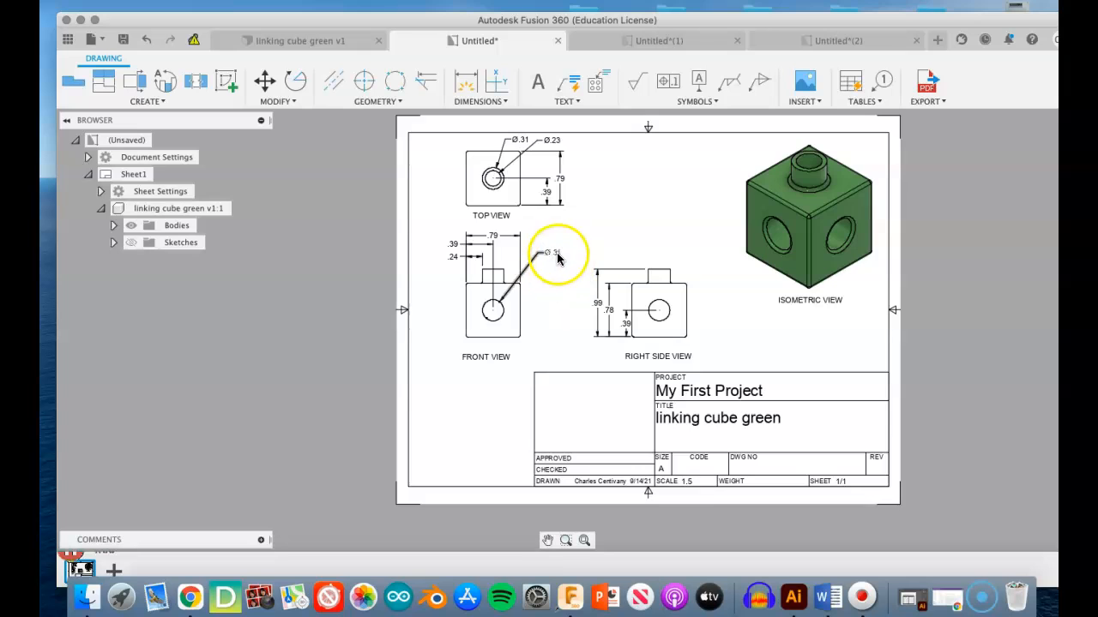
{"action": "scroll", "coordinate": [570, 259], "scroll_direction": "up", "scroll_amount": 5}
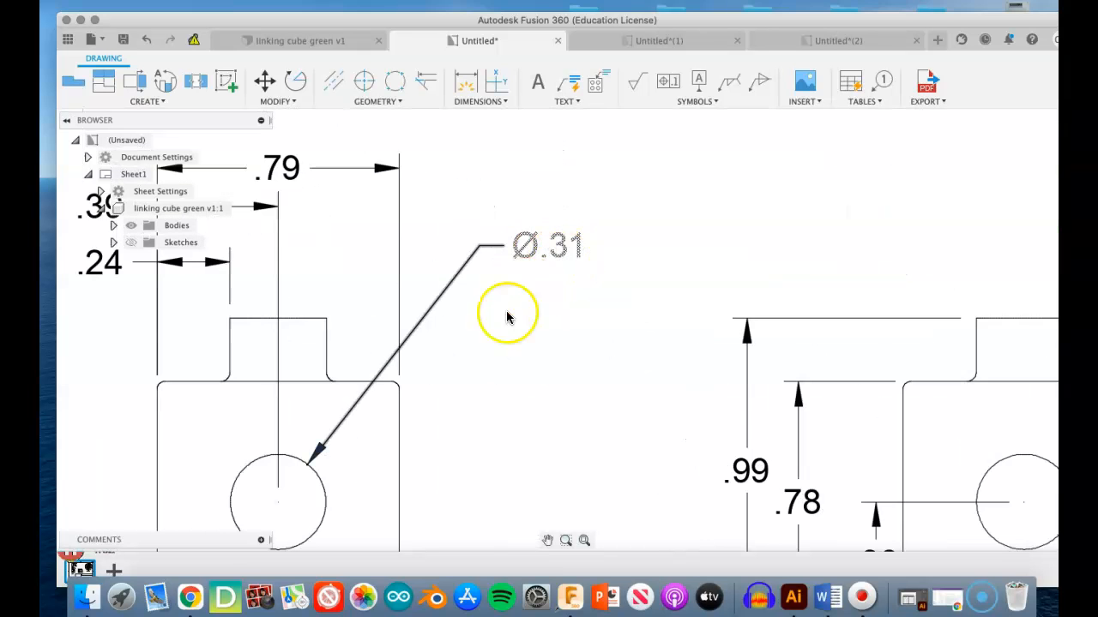
{"action": "double_click", "coordinate": [557, 245]}
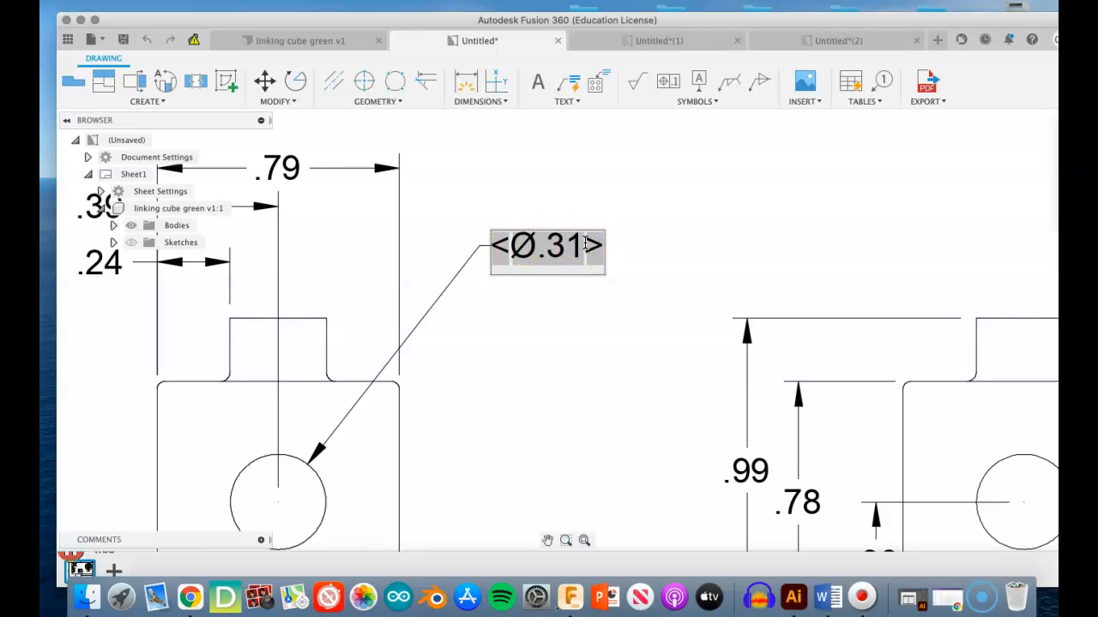
{"action": "type", "text": "TYP"}
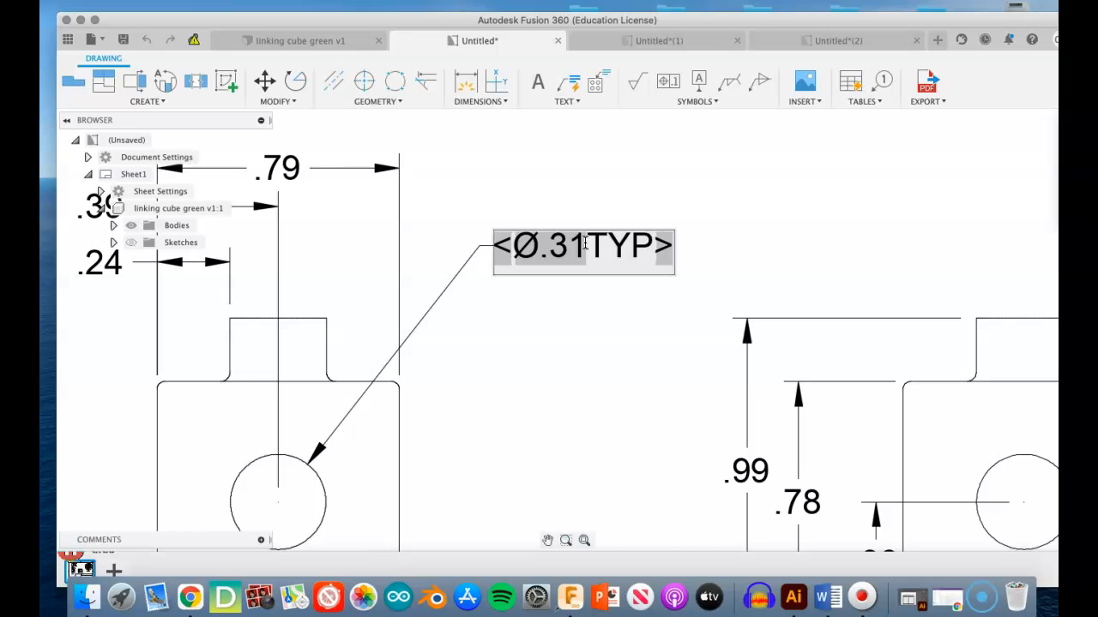
{"action": "key", "text": "Return"}
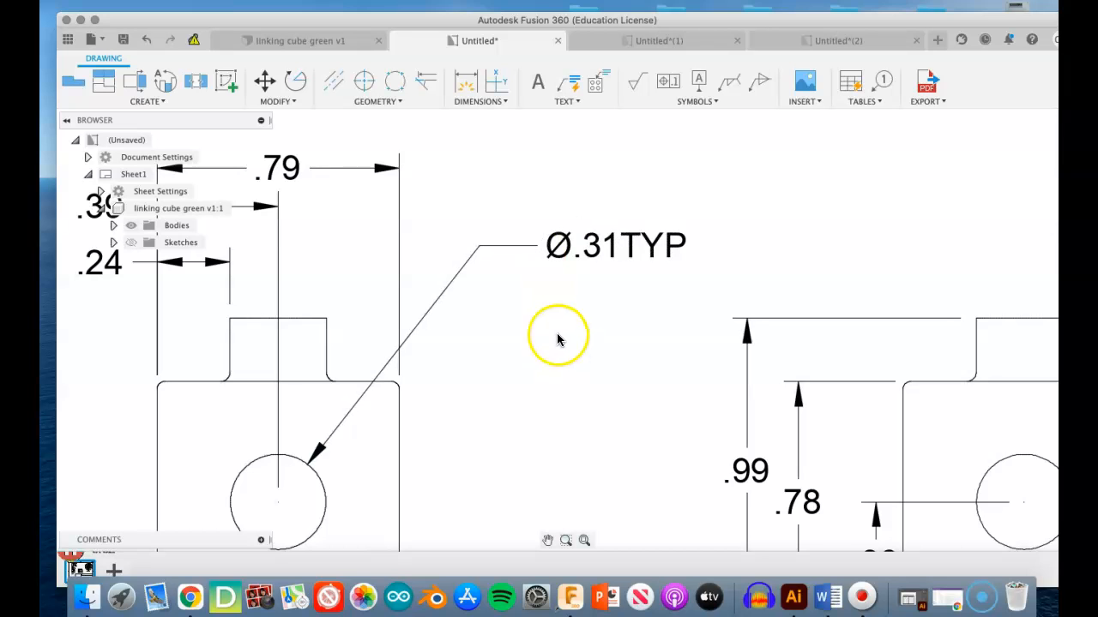
- Dimension the radius of the cube's rounded upper-left corner in the right side view, placing the text above and left of the corner
{"action": "scroll", "coordinate": [563, 346], "scroll_direction": "down", "scroll_amount": 5}
{"action": "scroll", "coordinate": [564, 348], "scroll_direction": "up", "scroll_amount": 2}
{"action": "scroll", "coordinate": [565, 348], "scroll_direction": "down", "scroll_amount": 2}
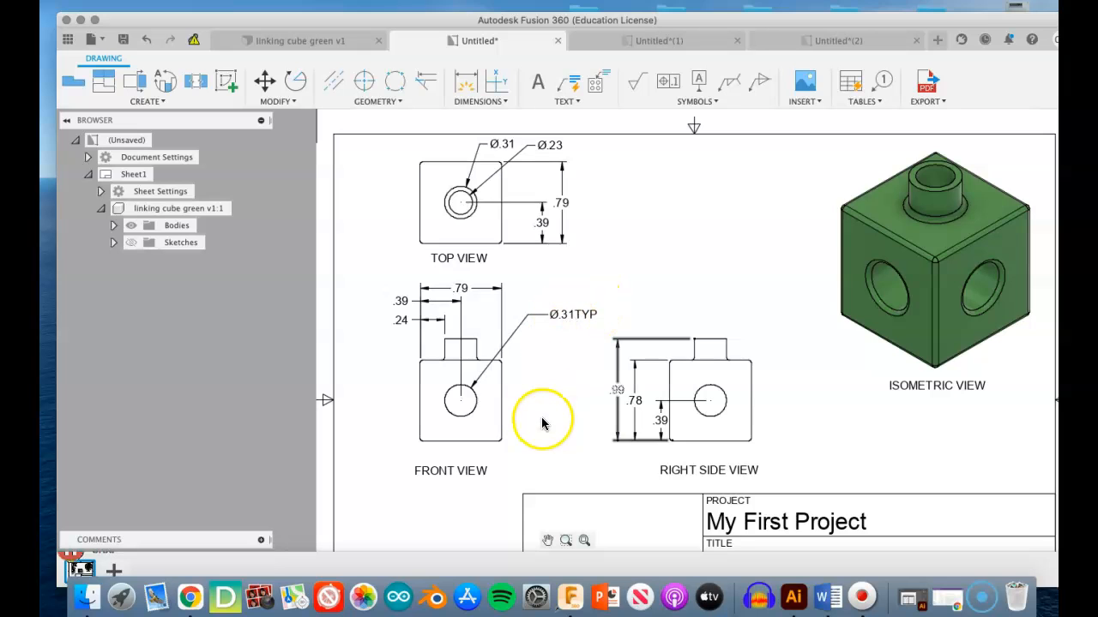
{"action": "scroll", "coordinate": [772, 355], "scroll_direction": "up", "scroll_amount": 3}
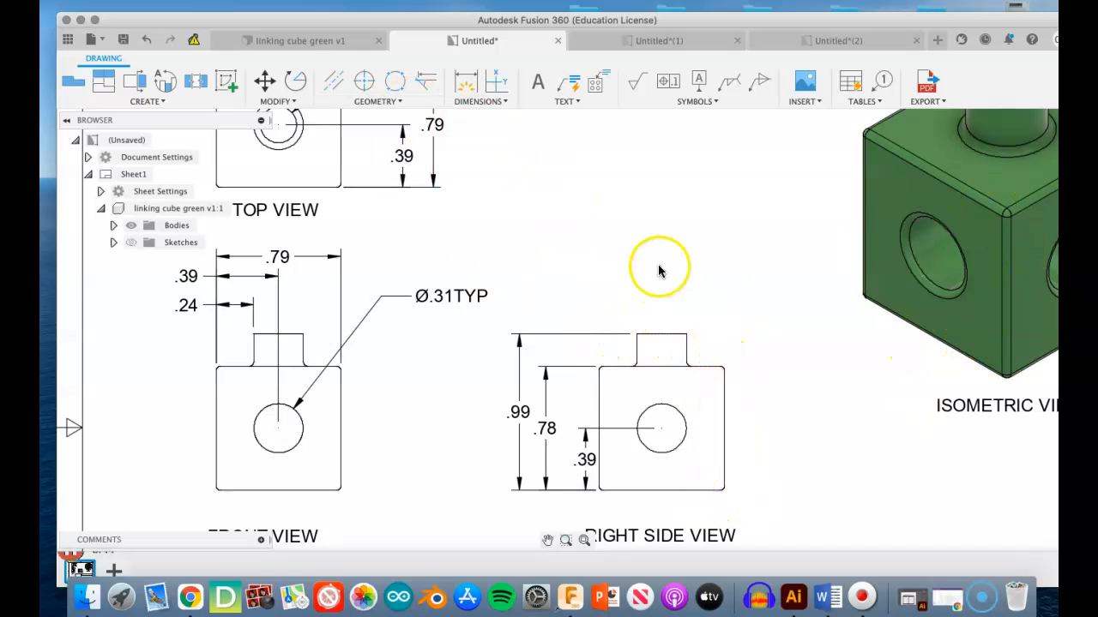
{"action": "left_click", "coordinate": [464, 83]}
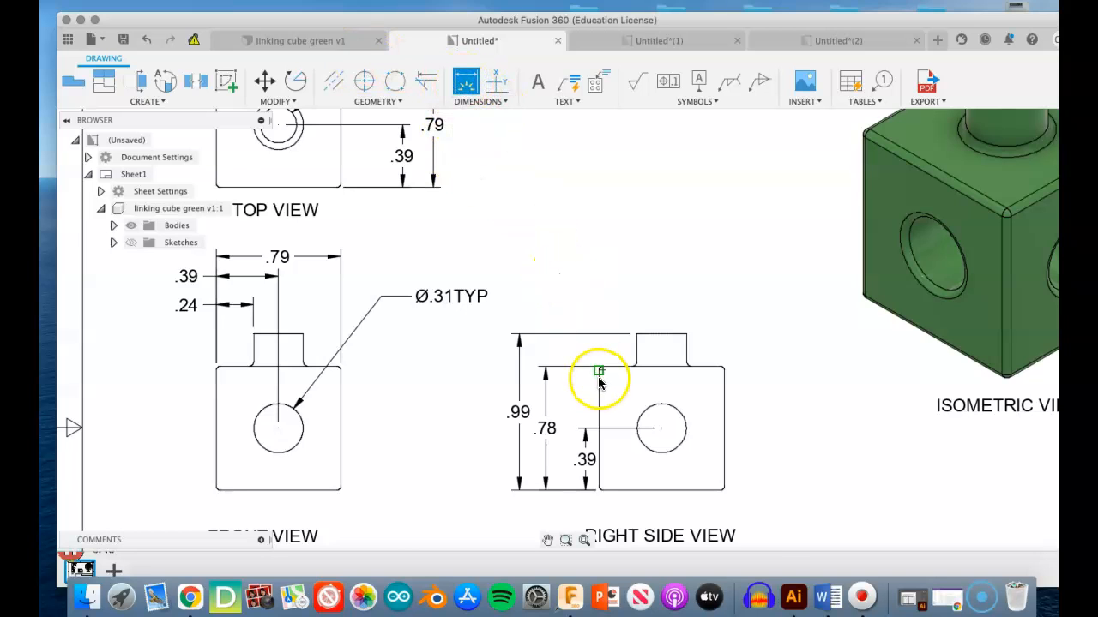
{"action": "scroll", "coordinate": [600, 384], "scroll_direction": "up", "scroll_amount": 5}
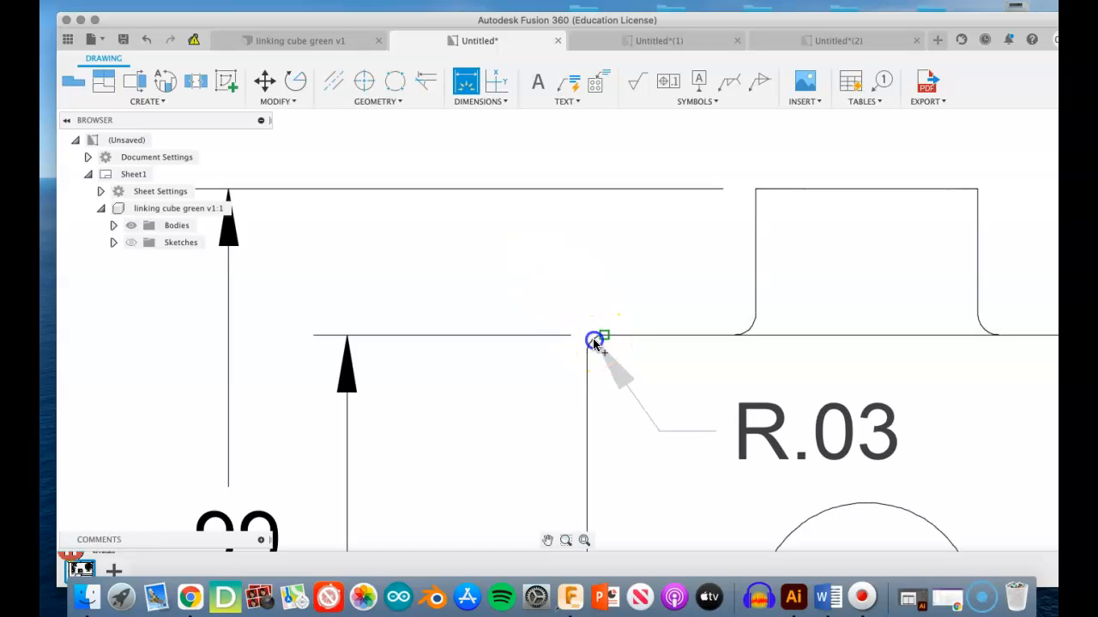
{"action": "left_click", "coordinate": [594, 341]}
{"action": "left_click", "coordinate": [534, 238]}
{"action": "scroll", "coordinate": [534, 236], "scroll_direction": "down", "scroll_amount": 5}
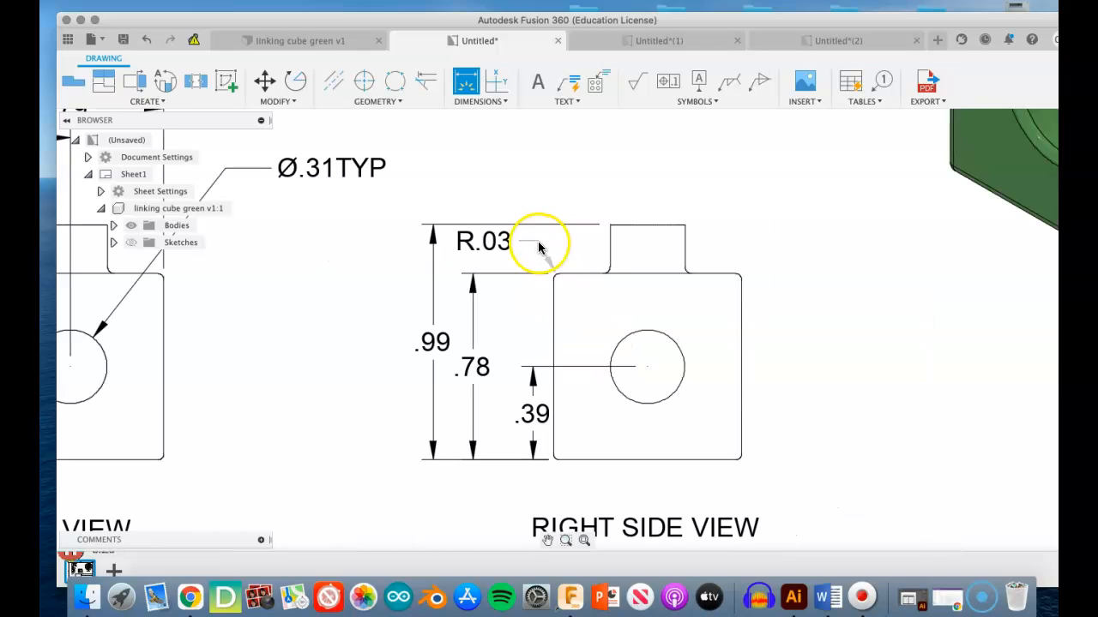
{"action": "left_click", "coordinate": [510, 180]}
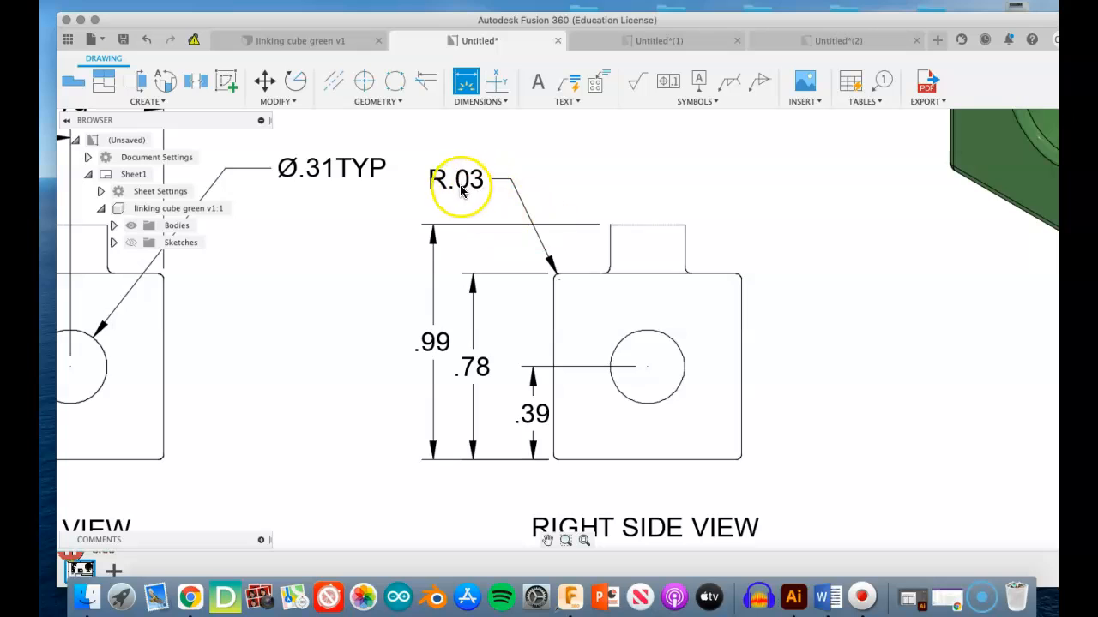
{"action": "left_click", "coordinate": [509, 169]}
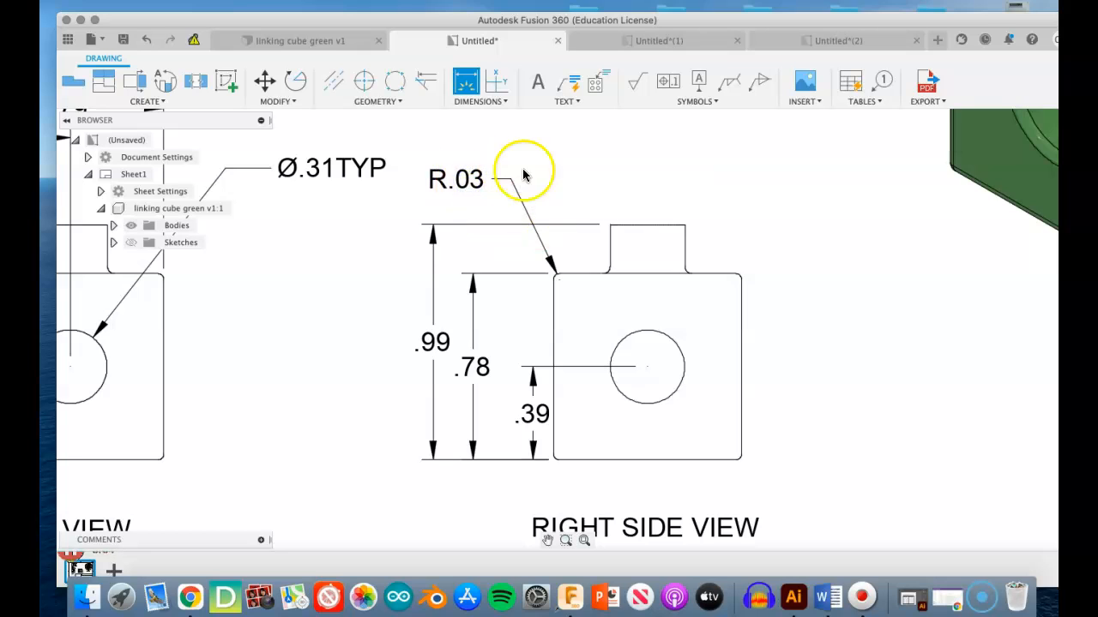
{"action": "key", "text": "Escape"}
- Append TYP to the corner radius dimension in the right side view
{"action": "double_click", "coordinate": [478, 181]}
{"action": "double_click", "coordinate": [485, 180]}
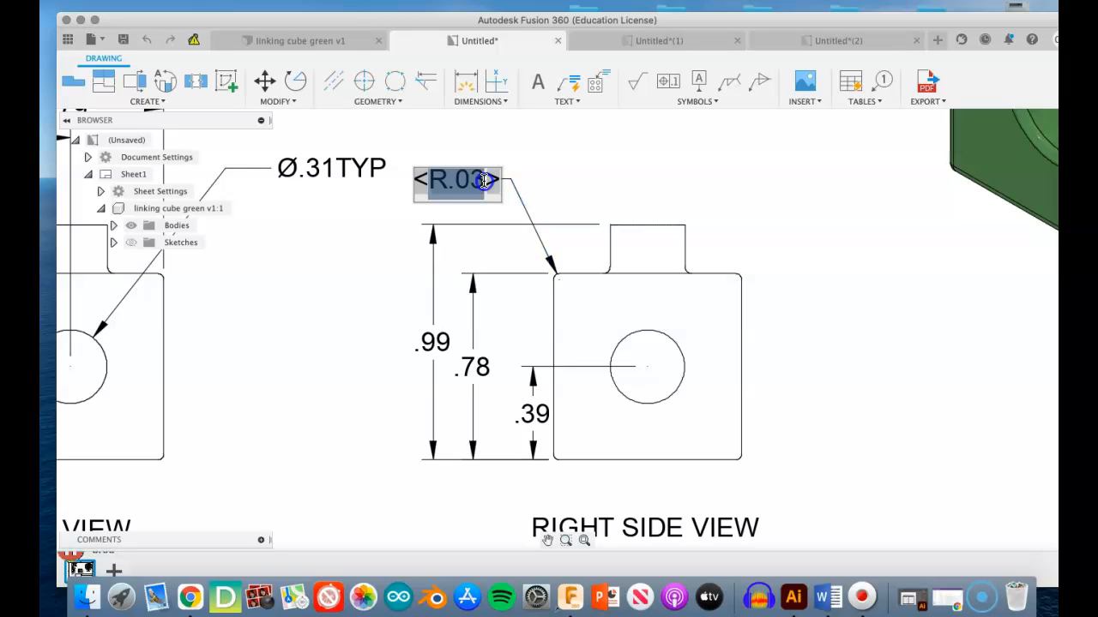
{"action": "left_click", "coordinate": [488, 181]}
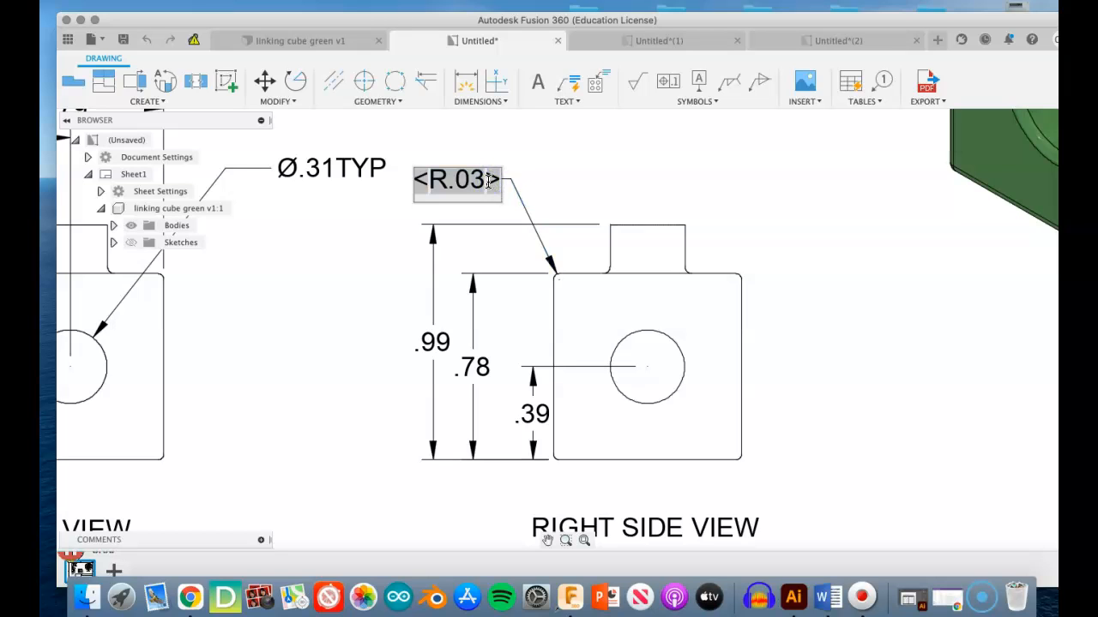
{"action": "type", "text": "TYP"}
{"action": "left_click", "coordinate": [605, 182]}
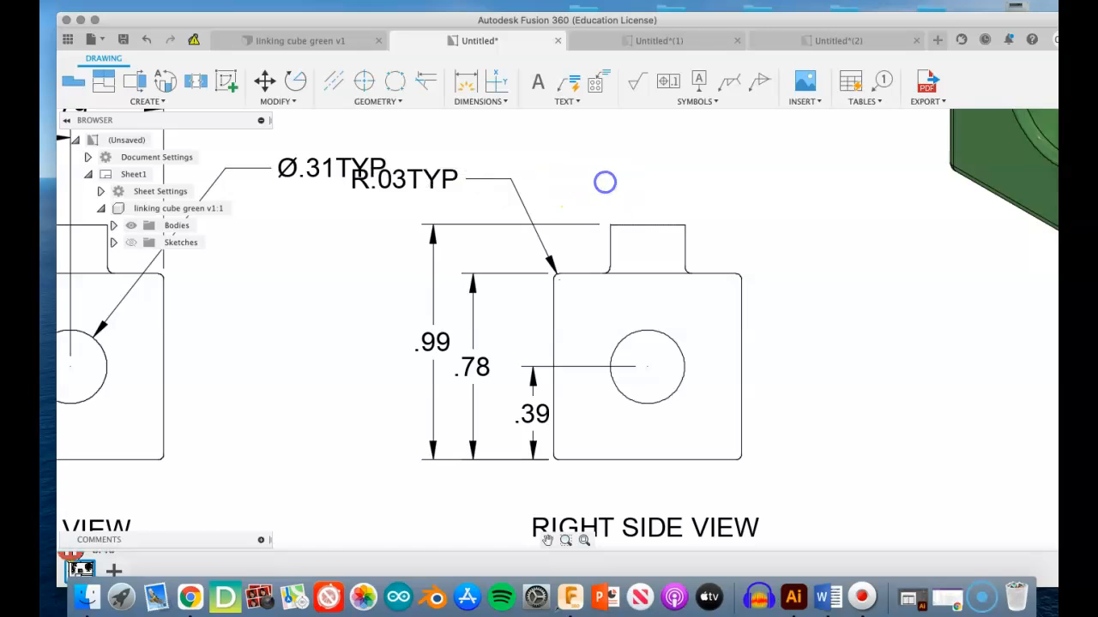
{"action": "scroll", "coordinate": [586, 252], "scroll_direction": "up", "scroll_amount": 3}
{"action": "scroll", "coordinate": [566, 230], "scroll_direction": "down", "scroll_amount": 6}
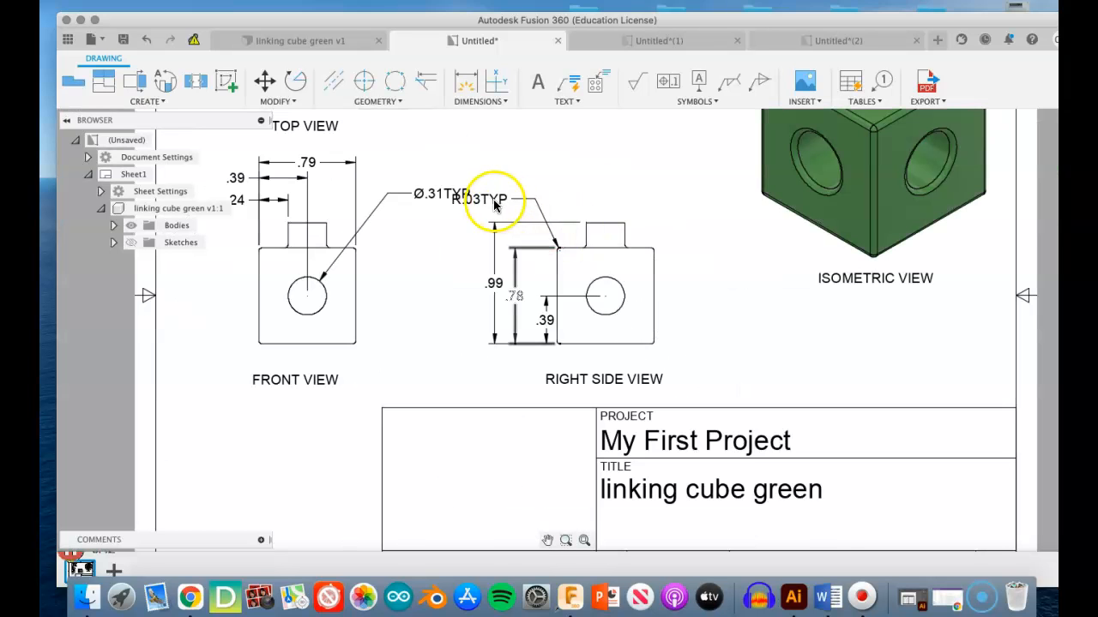